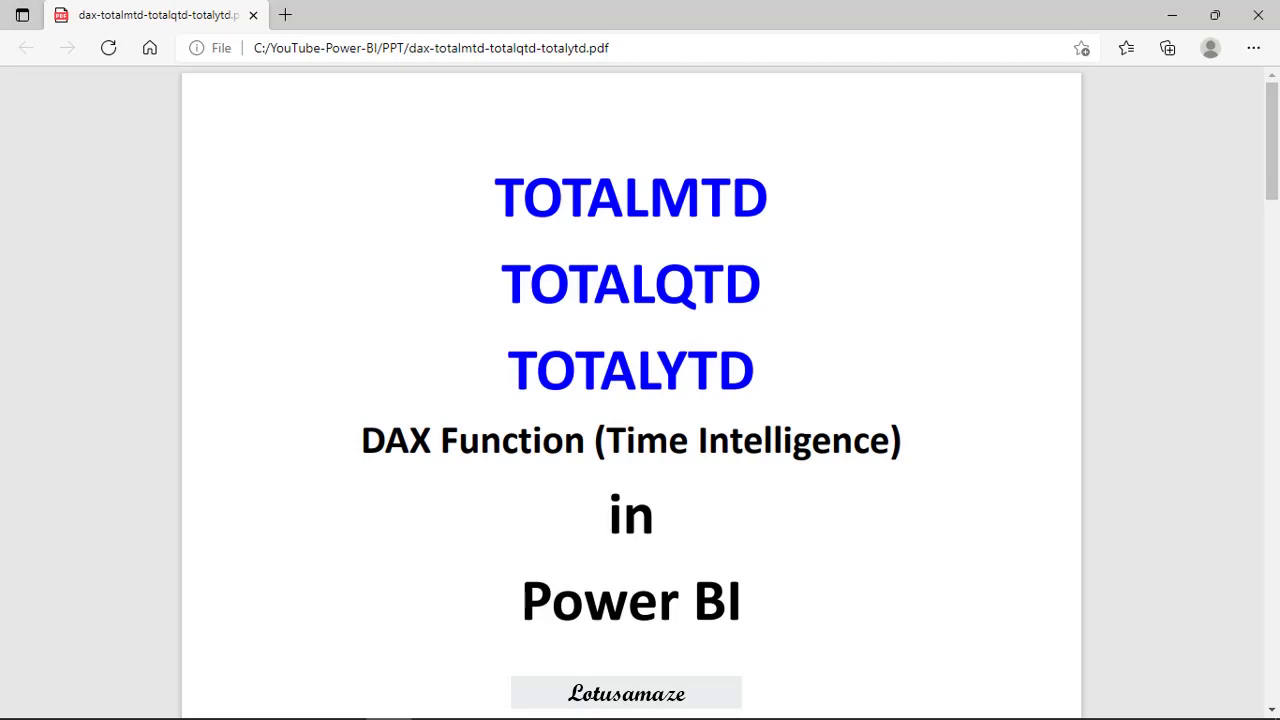
# Read the PDF slides on the TOTALMTD, TOTALQTD and TOTALYTD functions, covering their syntax, arguments and return values
pyautogui.press('pagedown')
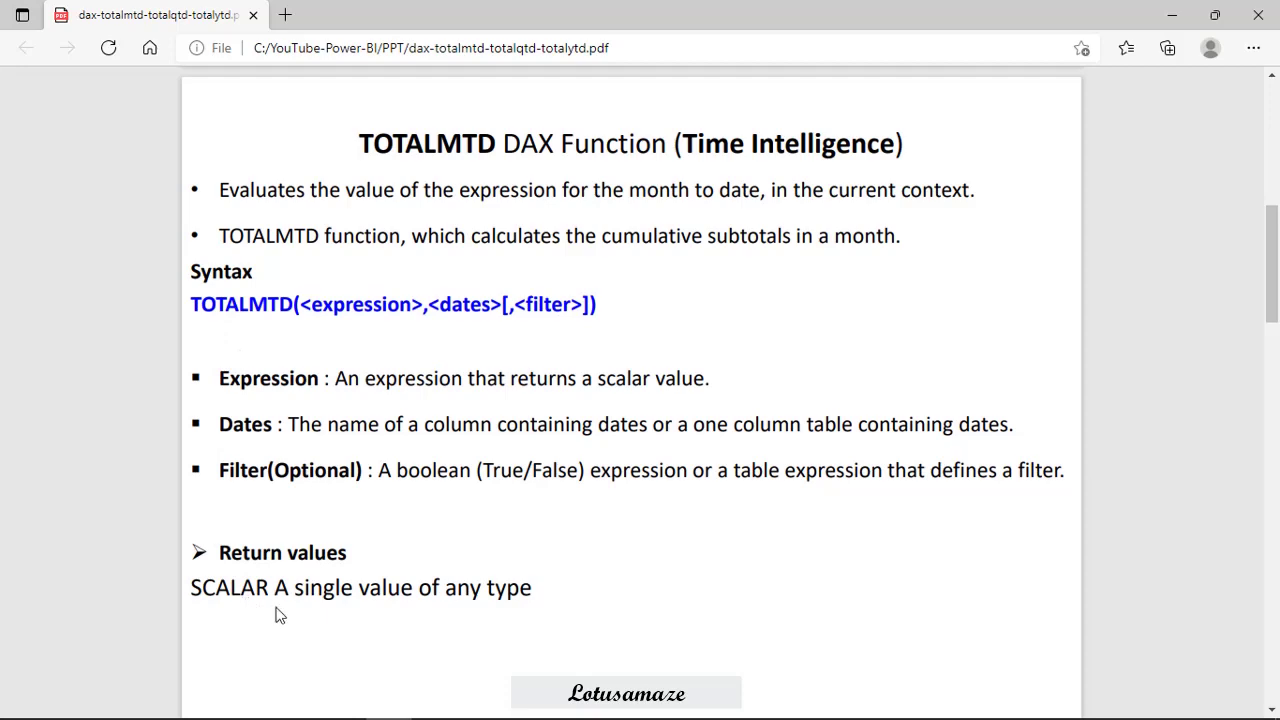
pyautogui.scroll(-7, 486, 577)
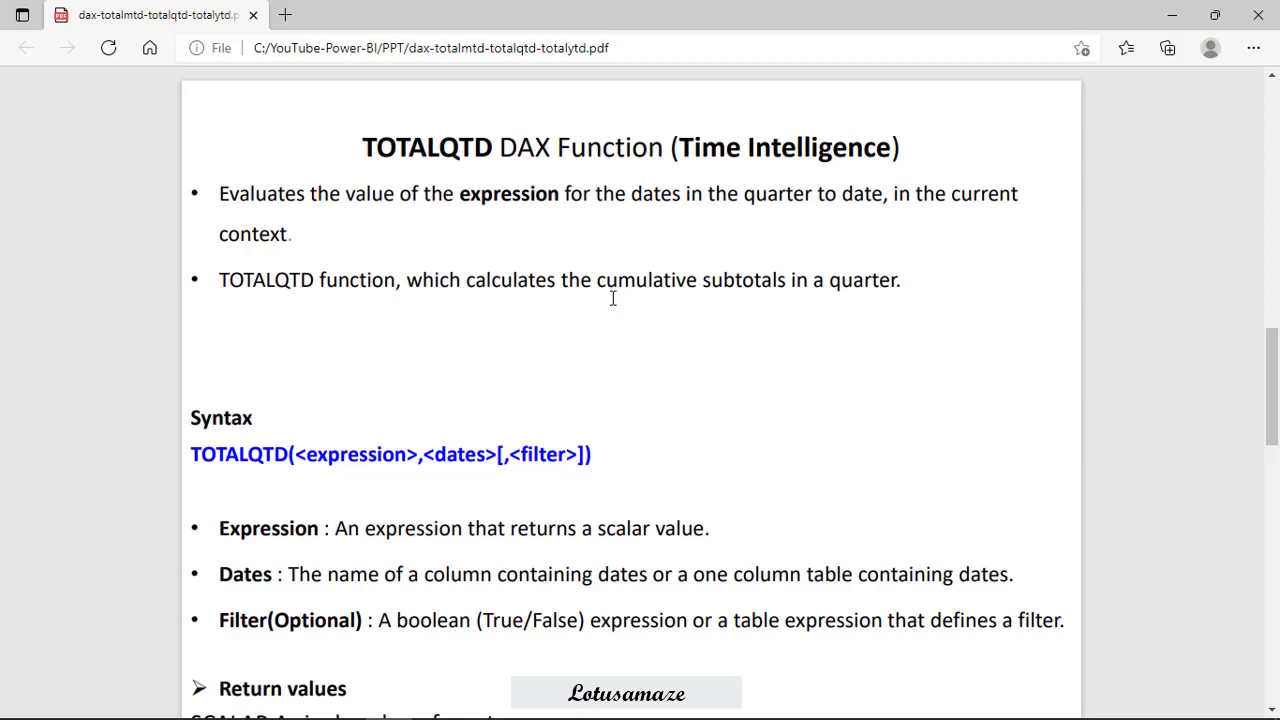
pyautogui.scroll(-2, 430, 390)
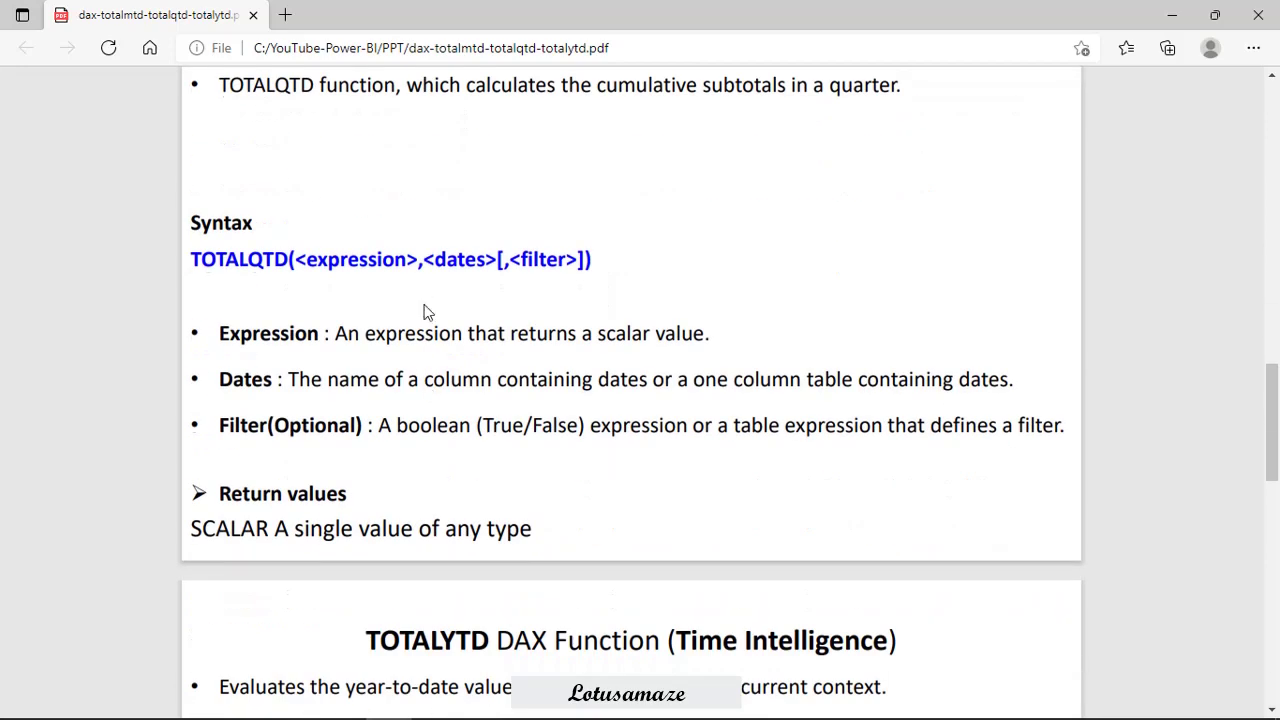
pyautogui.scroll(1, 424, 312)
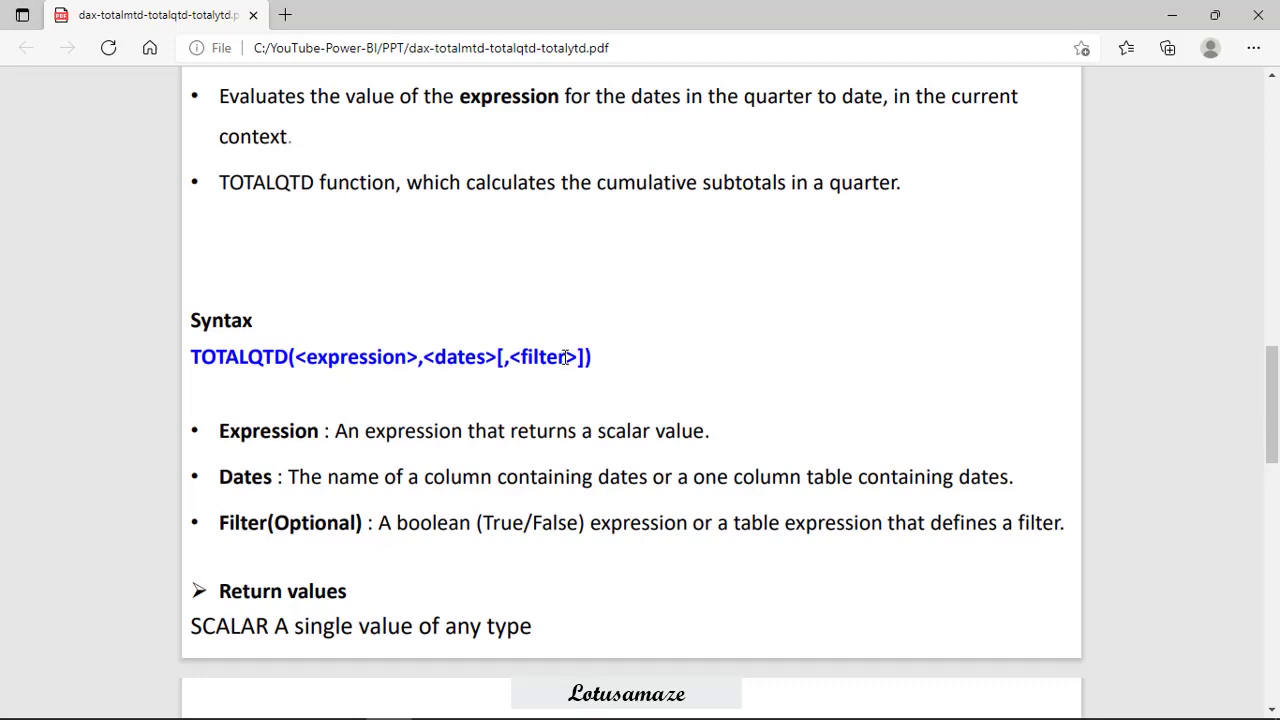
pyautogui.scroll(-6, 565, 357)
pyautogui.scroll(1, 565, 357)
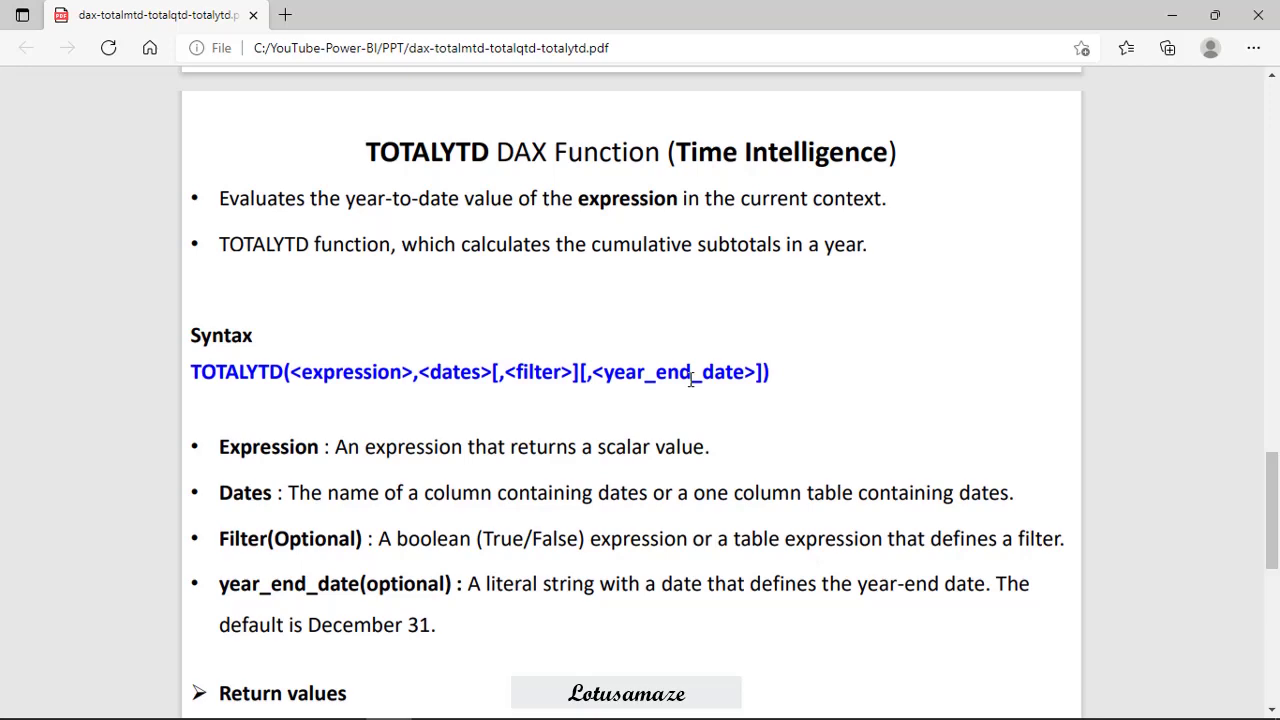
pyautogui.scroll(-7, 690, 379)
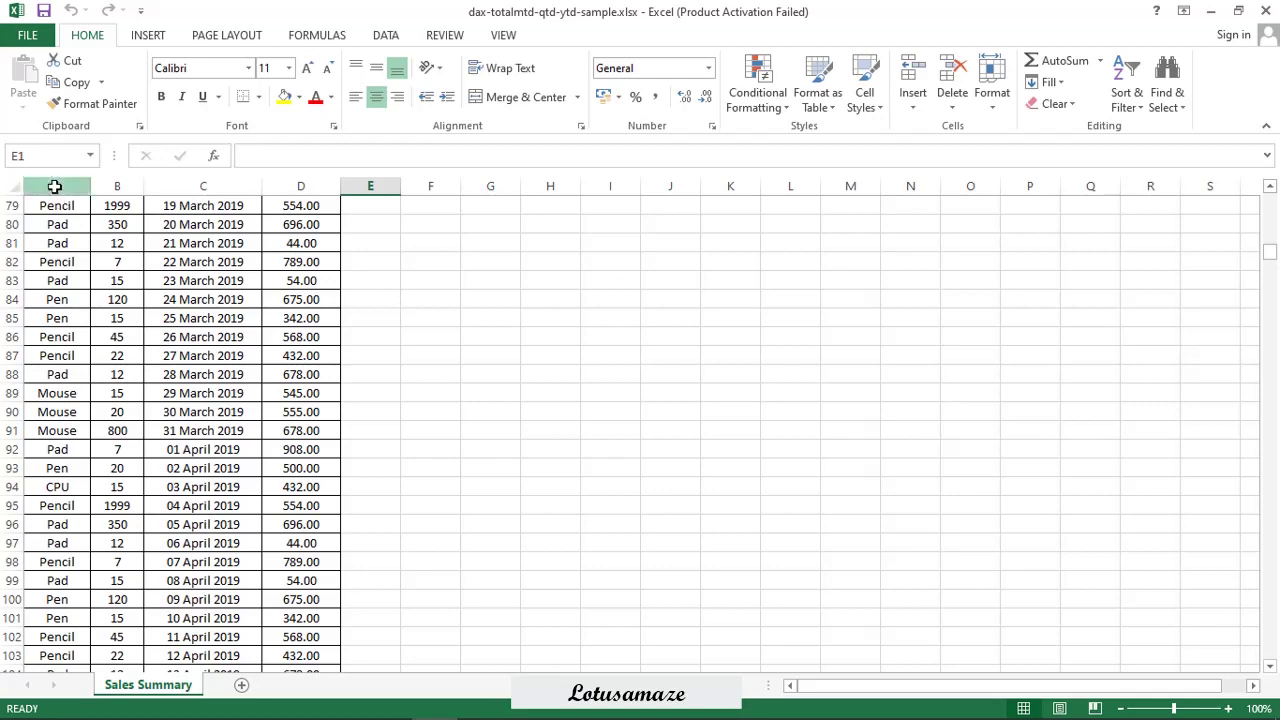
# Switch to Excel and examine the product, quantity, date and gross sale rows of the Sales Summary sheet from the first date onward
pyautogui.scroll(8, 54, 178)
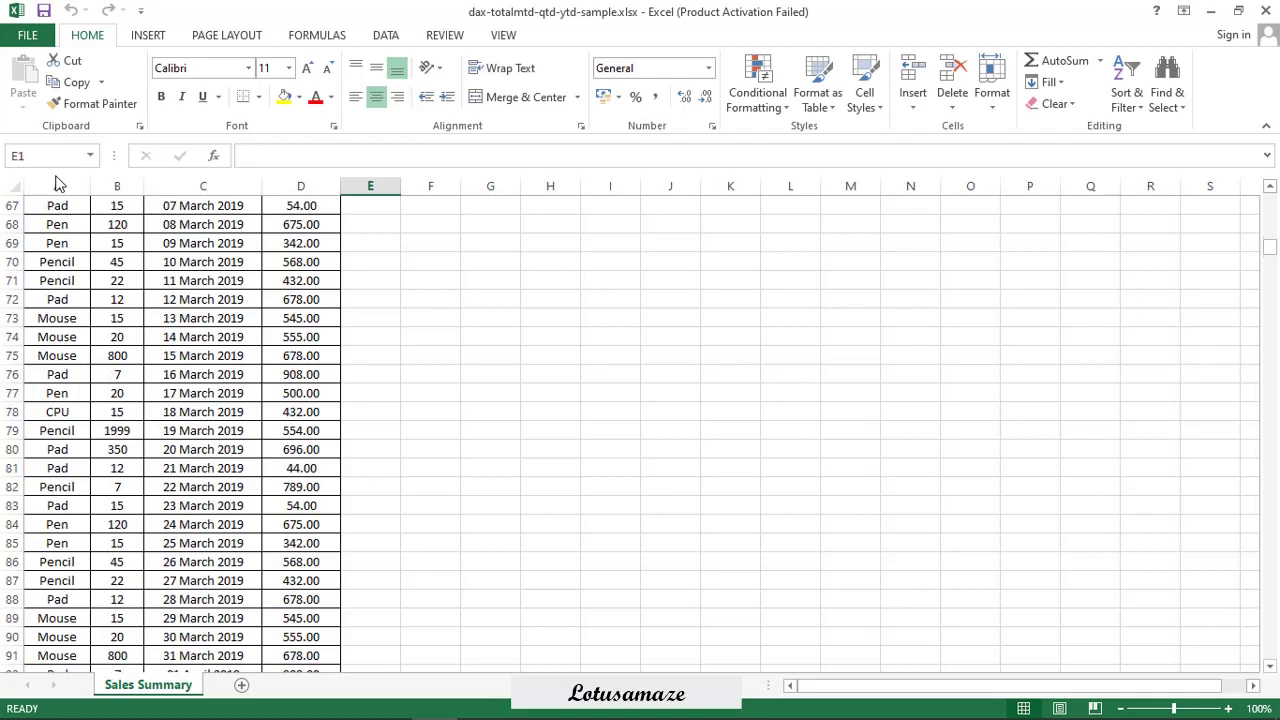
pyautogui.moveTo(1270, 238); pyautogui.dragTo(1270, 200)
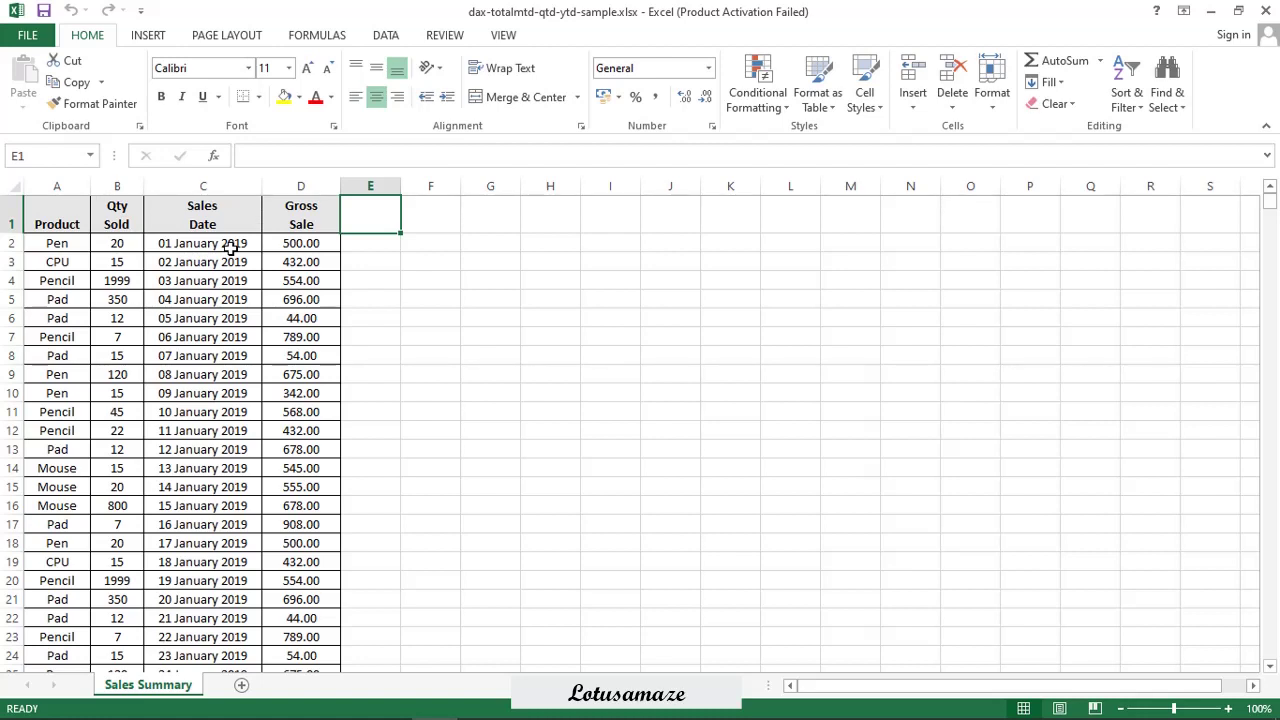
pyautogui.scroll(-20, 229, 250)
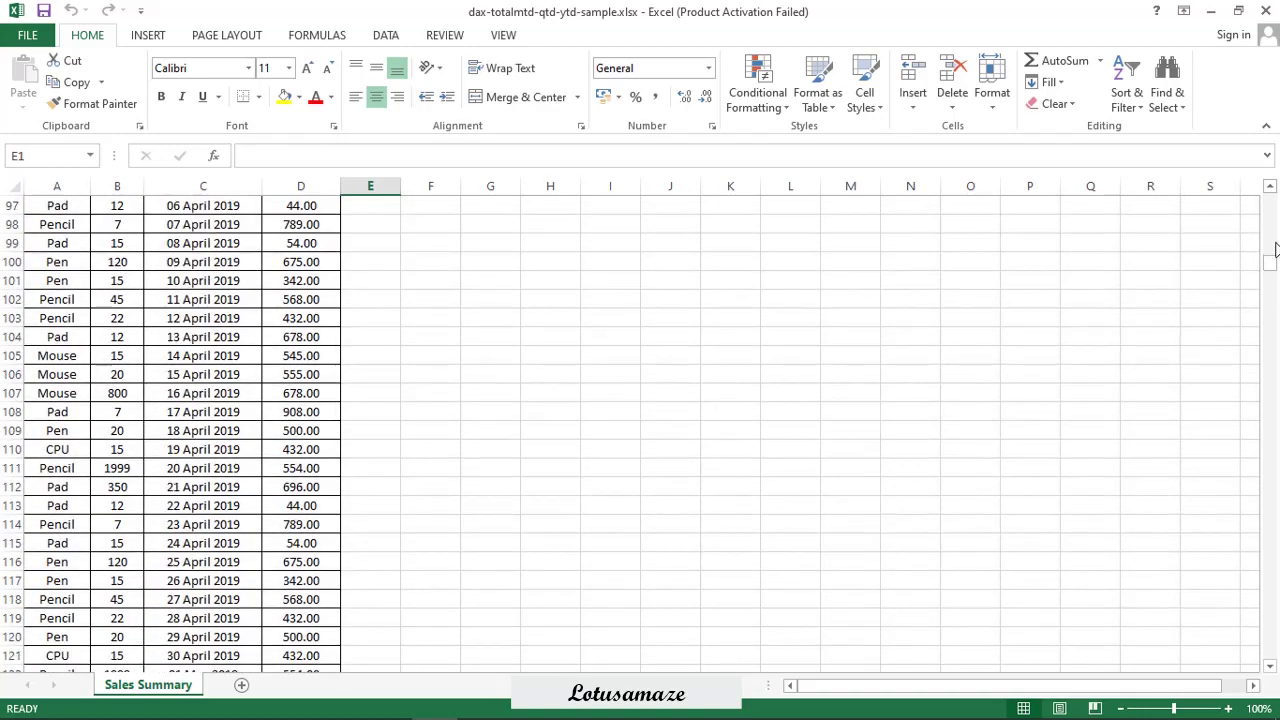
pyautogui.moveTo(1270, 262); pyautogui.dragTo(1272, 650)
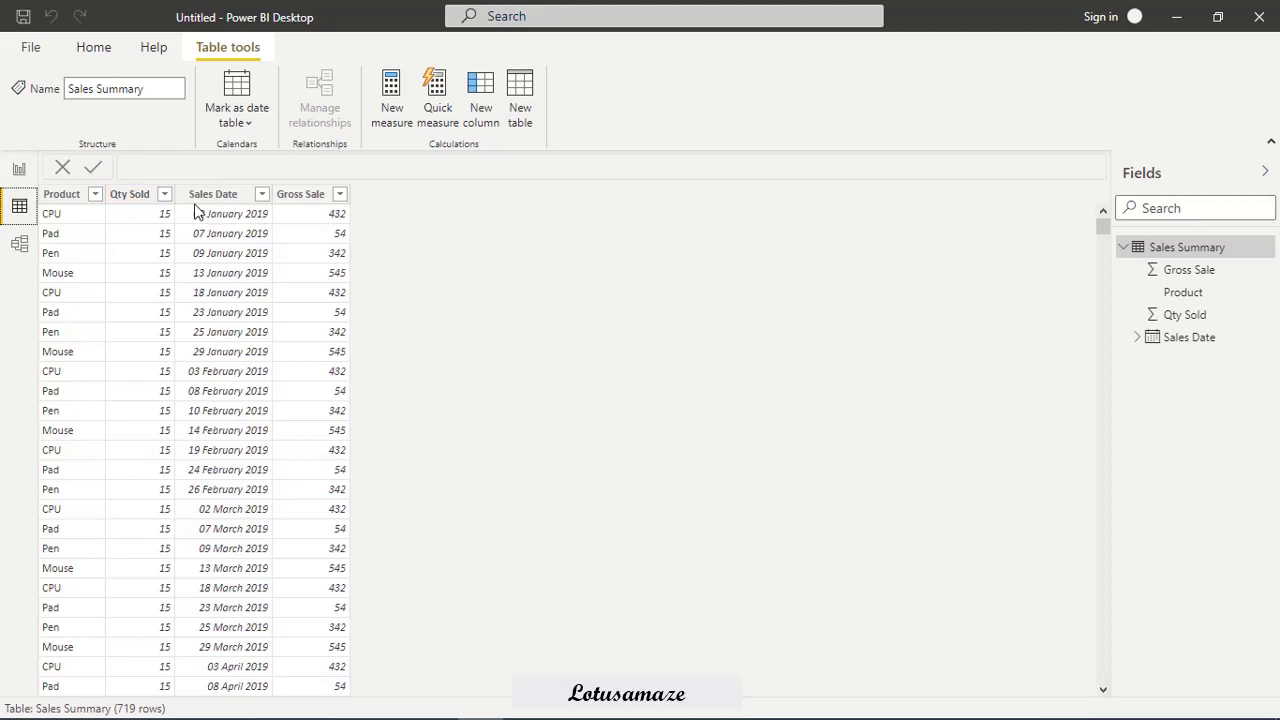
# On the Power BI Desktop report page, create the measure TOTAL_MTD = TOTALMTD(SUM('Sales Summary'[Qty Sold]),'Sales Summary'[Sales Date])
pyautogui.click(20, 172)
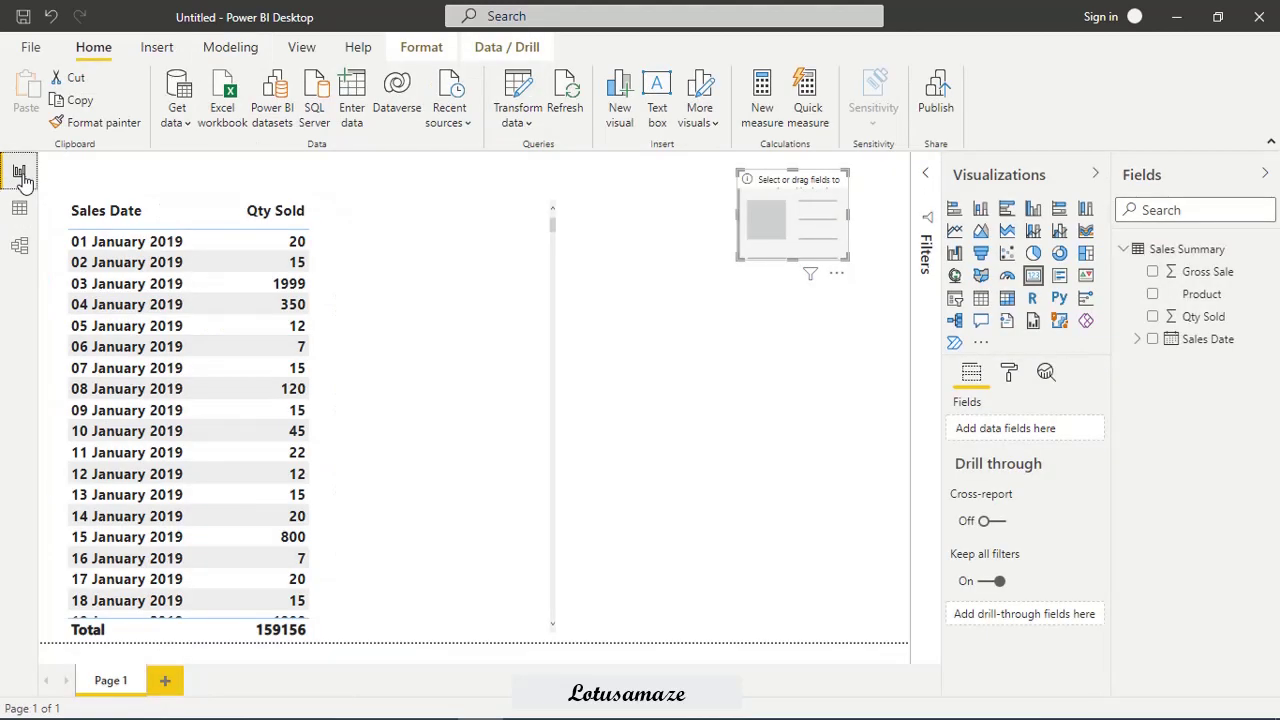
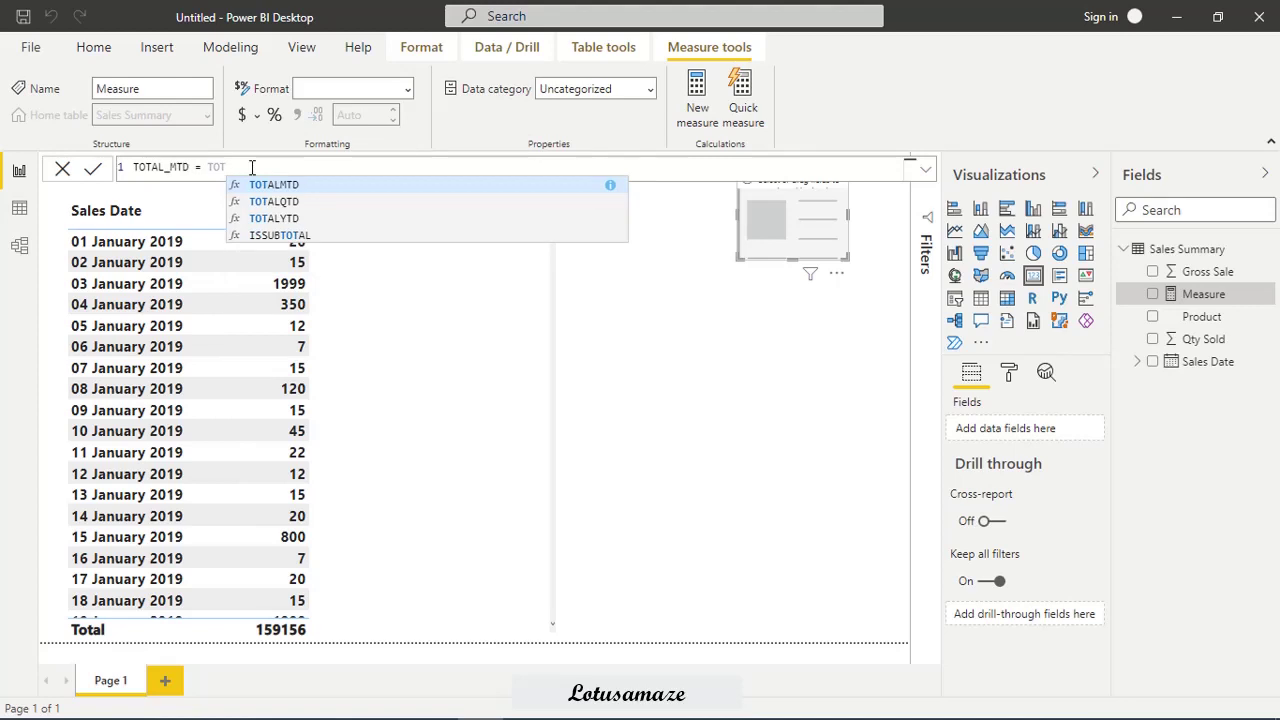
pyautogui.click(294, 188)
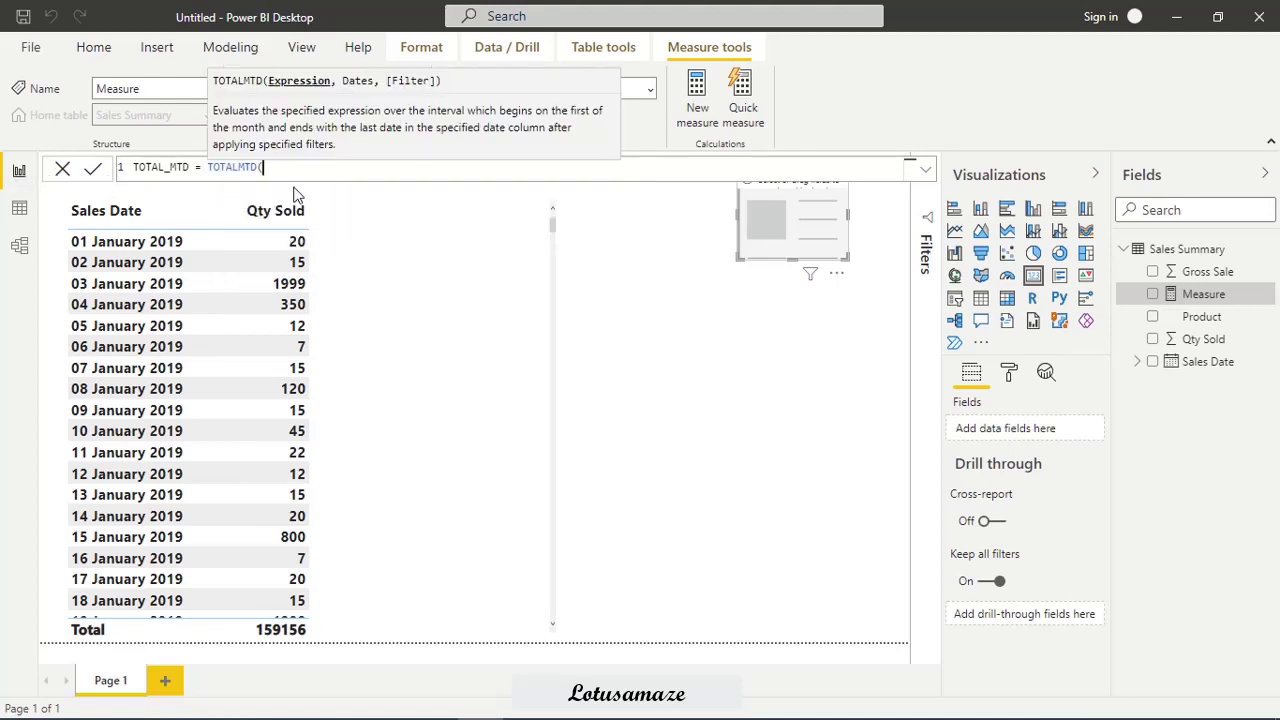
pyautogui.write('SUM(S')
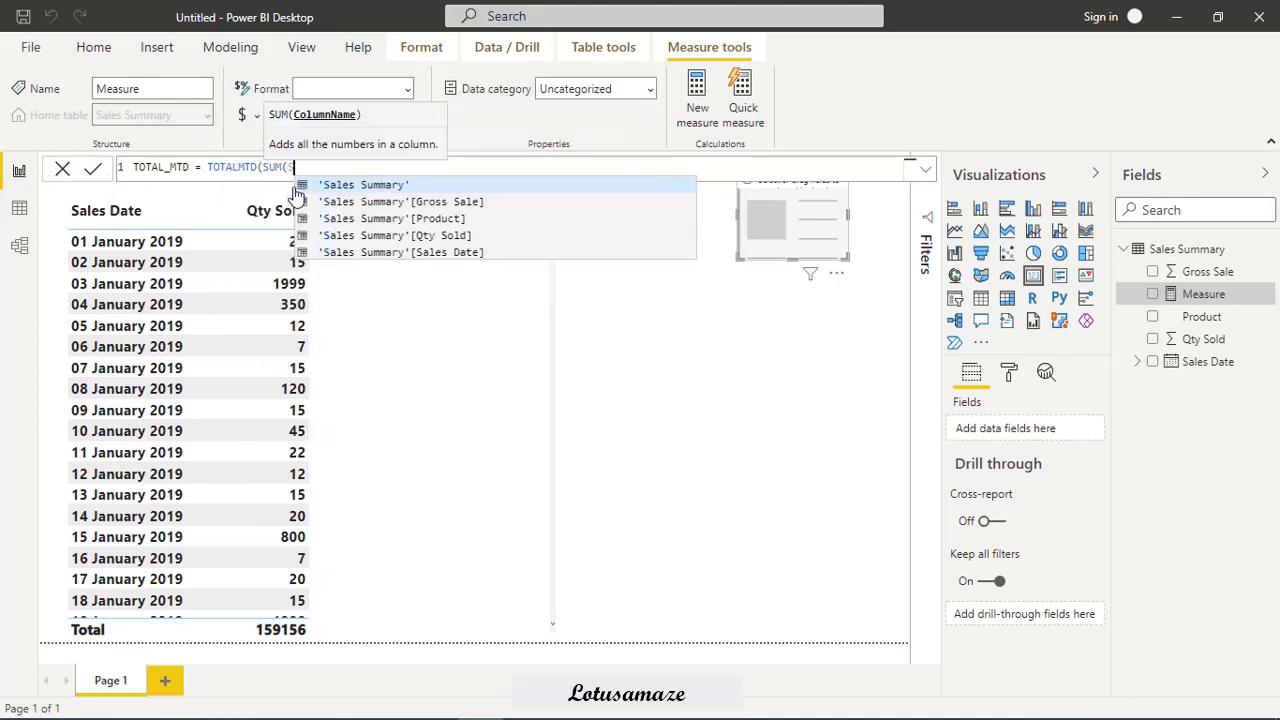
pyautogui.click(420, 238)
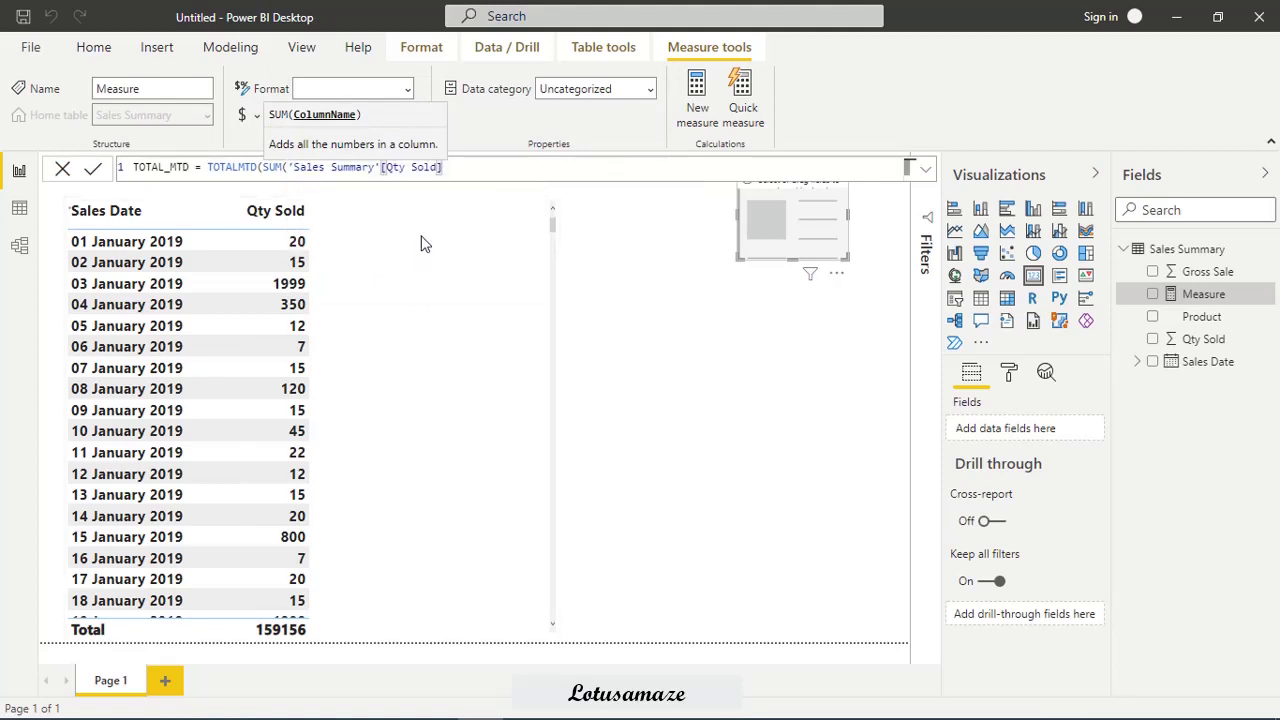
pyautogui.press('Return')
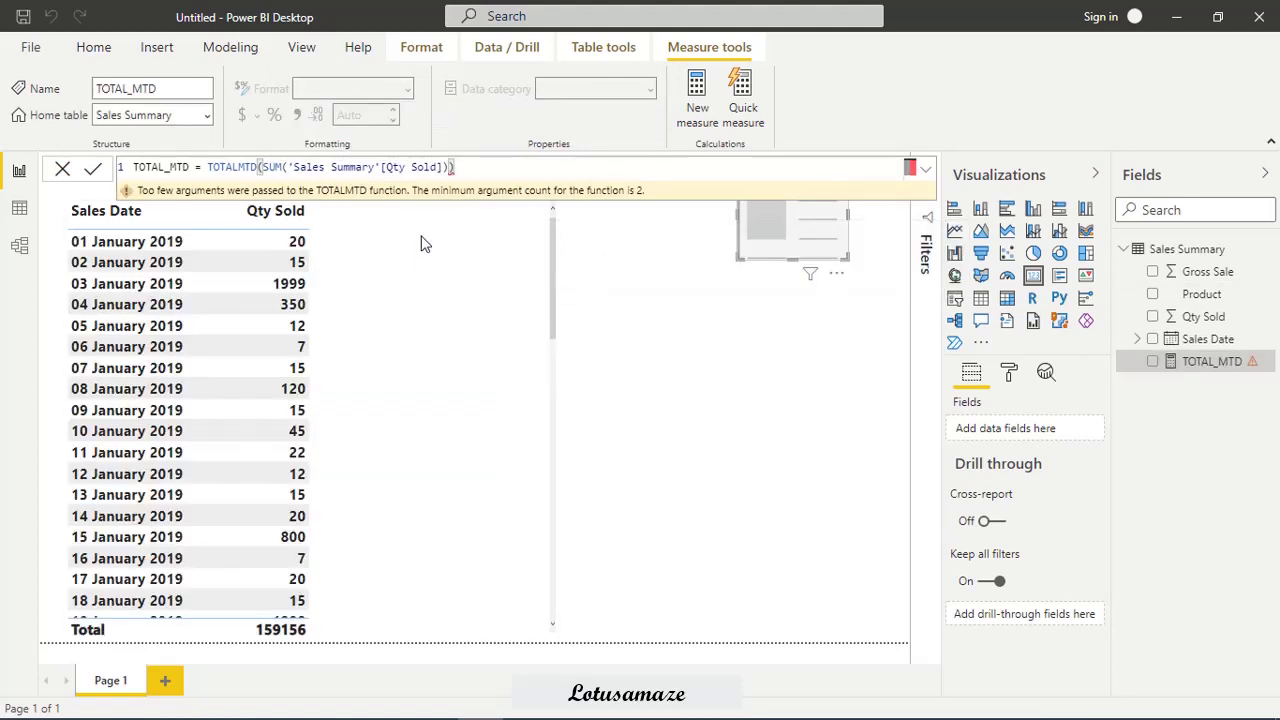
pyautogui.click(449, 168)
pyautogui.write(',')
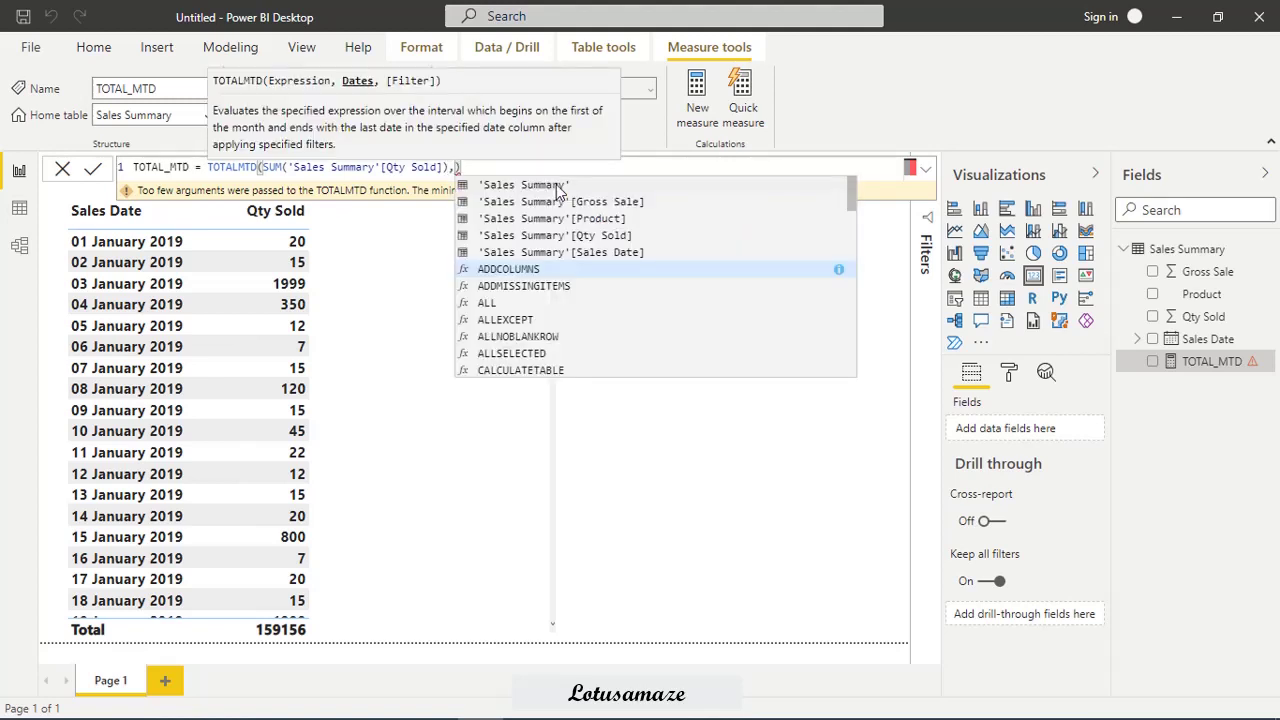
pyautogui.click(579, 252)
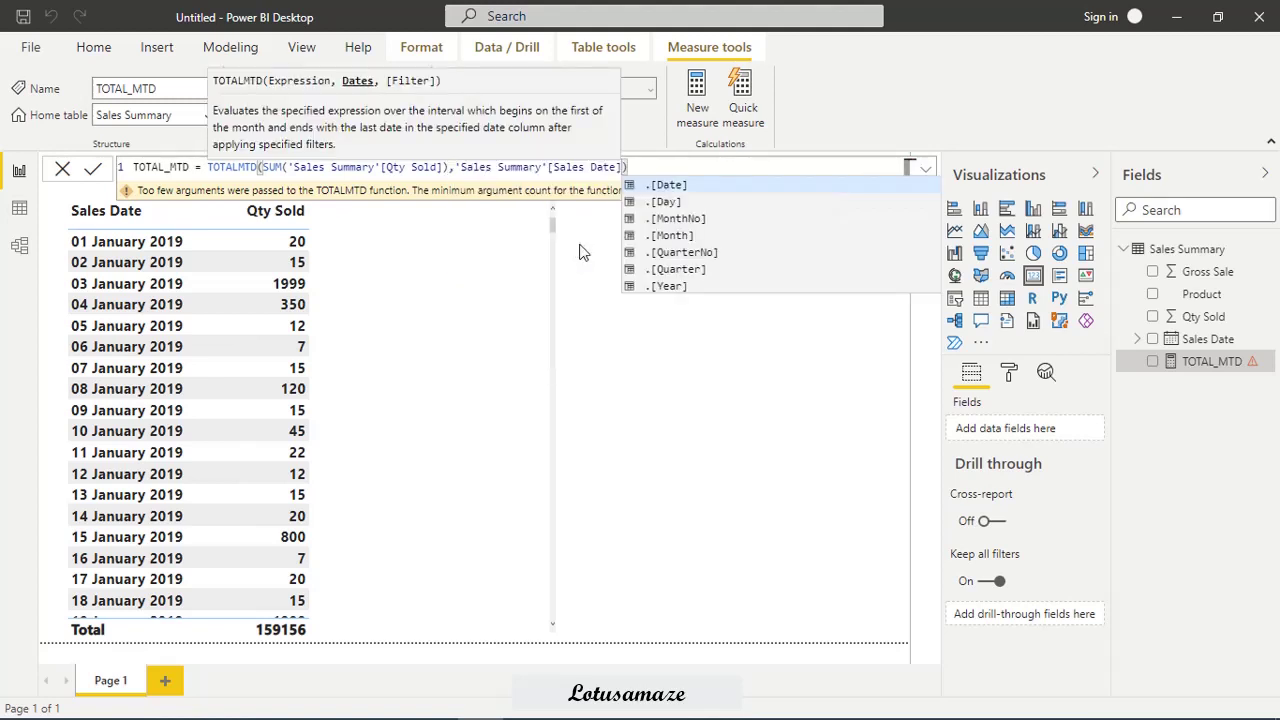
pyautogui.click(91, 170)
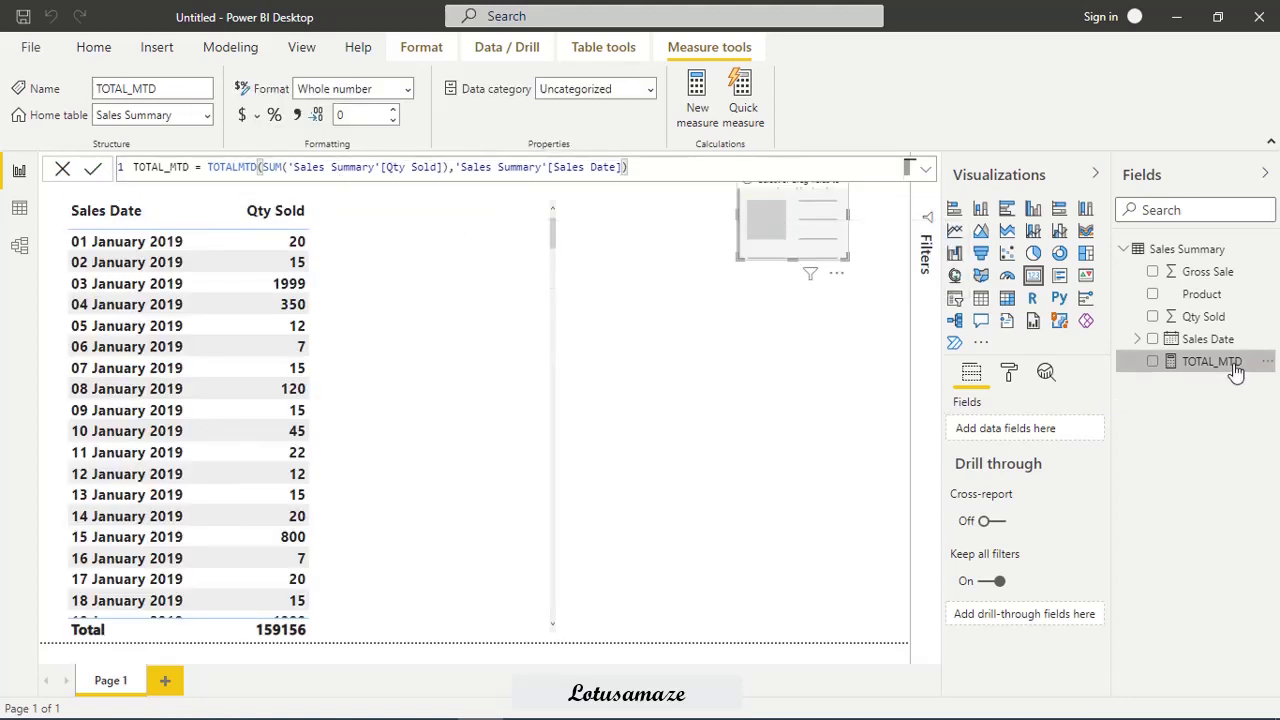
# Show the TOTAL_MTD measure in the empty card and add it as a column to the Sales Date and Qty Sold table
pyautogui.moveTo(1236, 366); pyautogui.dragTo(834, 227)
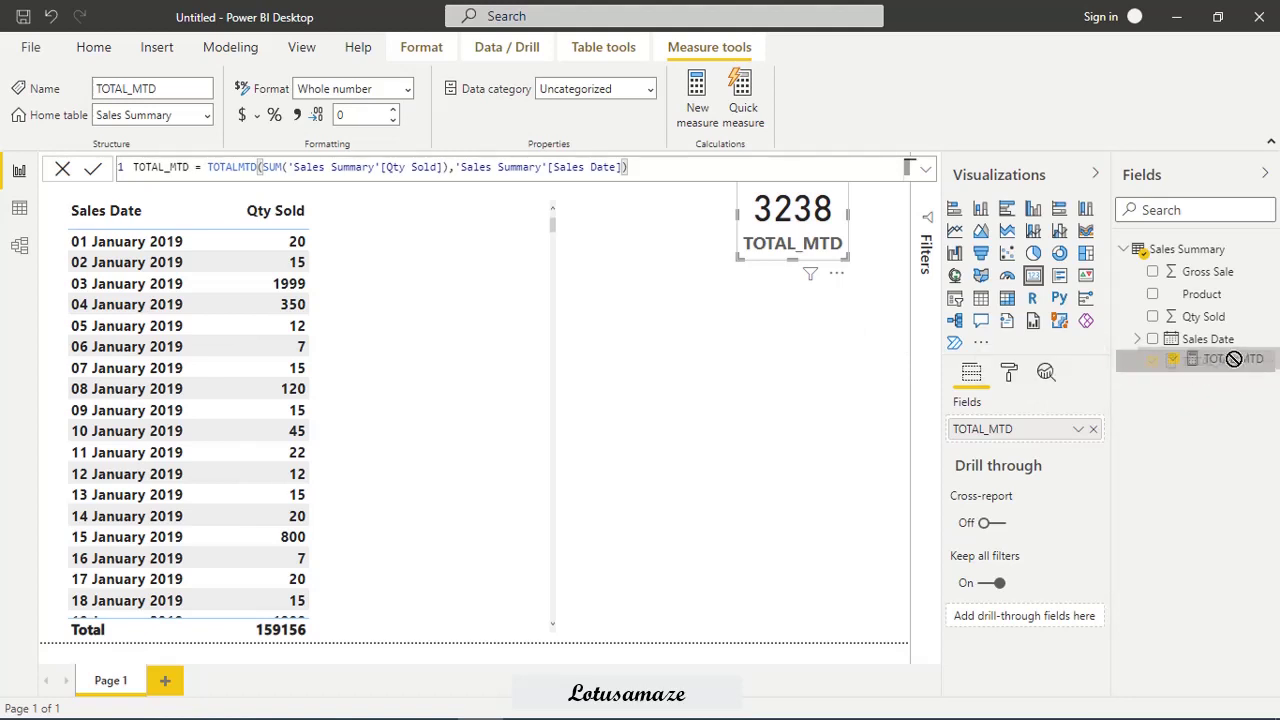
pyautogui.click(184, 202)
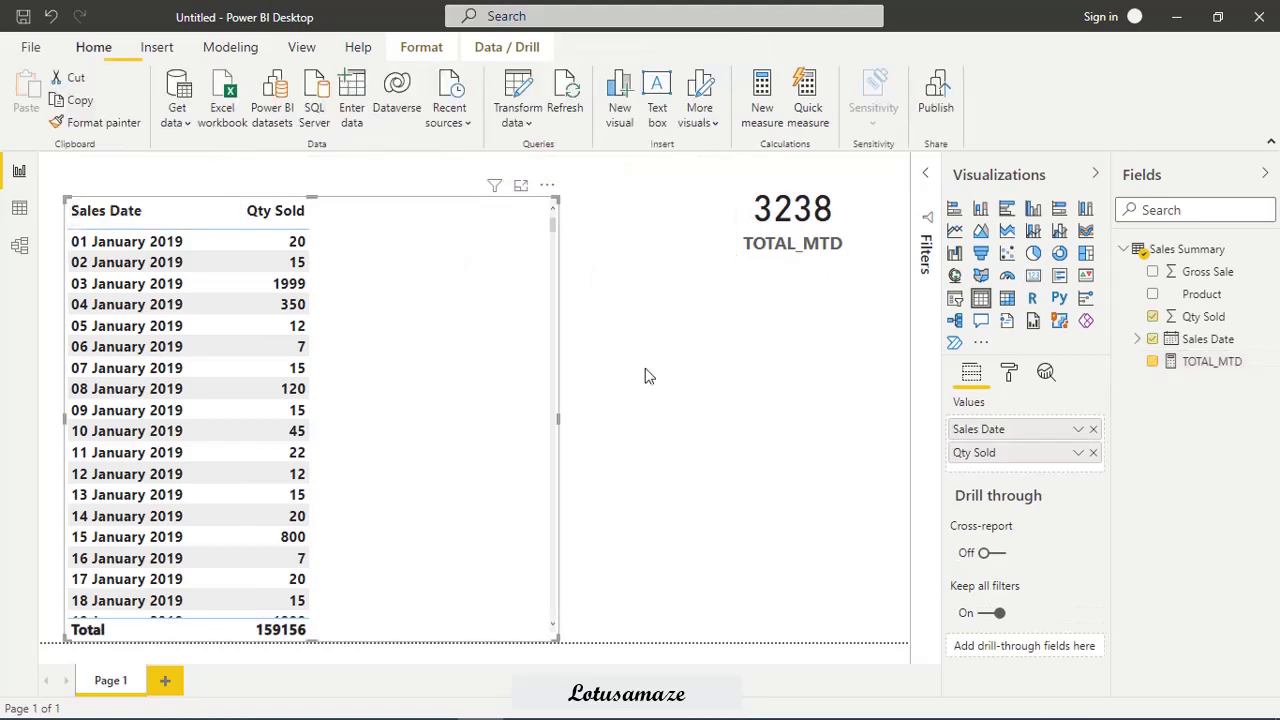
pyautogui.moveTo(1218, 370); pyautogui.dragTo(1012, 468)
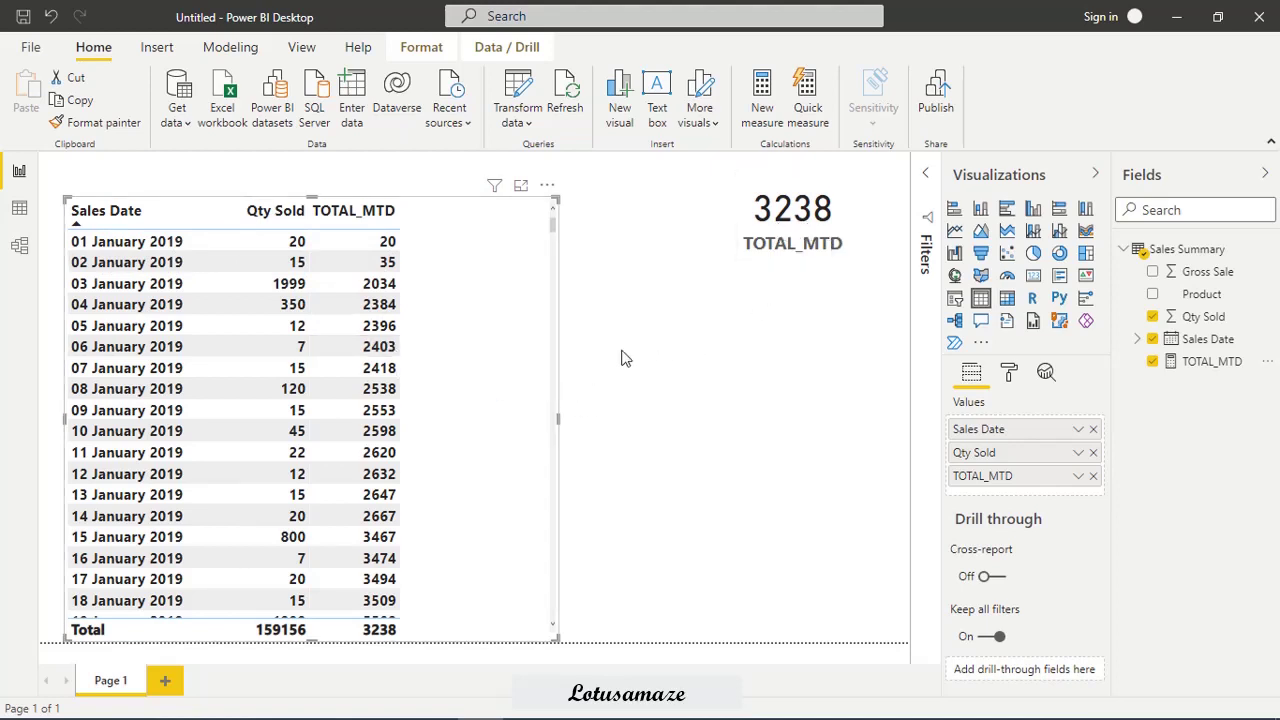
# Examine how the TOTAL_MTD column accumulates and restarts each month, down to the last December 2020 rows of the table
pyautogui.scroll(-3, 556, 232)
pyautogui.moveTo(558, 232); pyautogui.dragTo(588, 650)
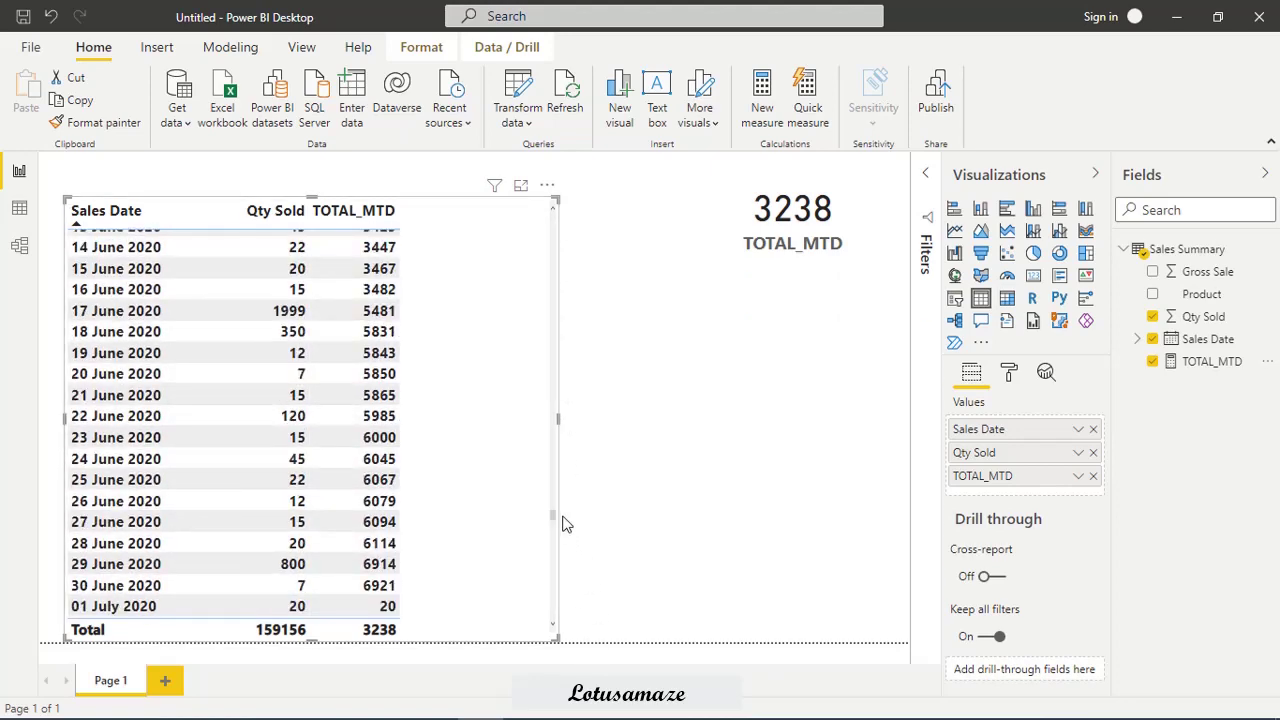
pyautogui.moveTo(555, 520); pyautogui.dragTo(557, 634)
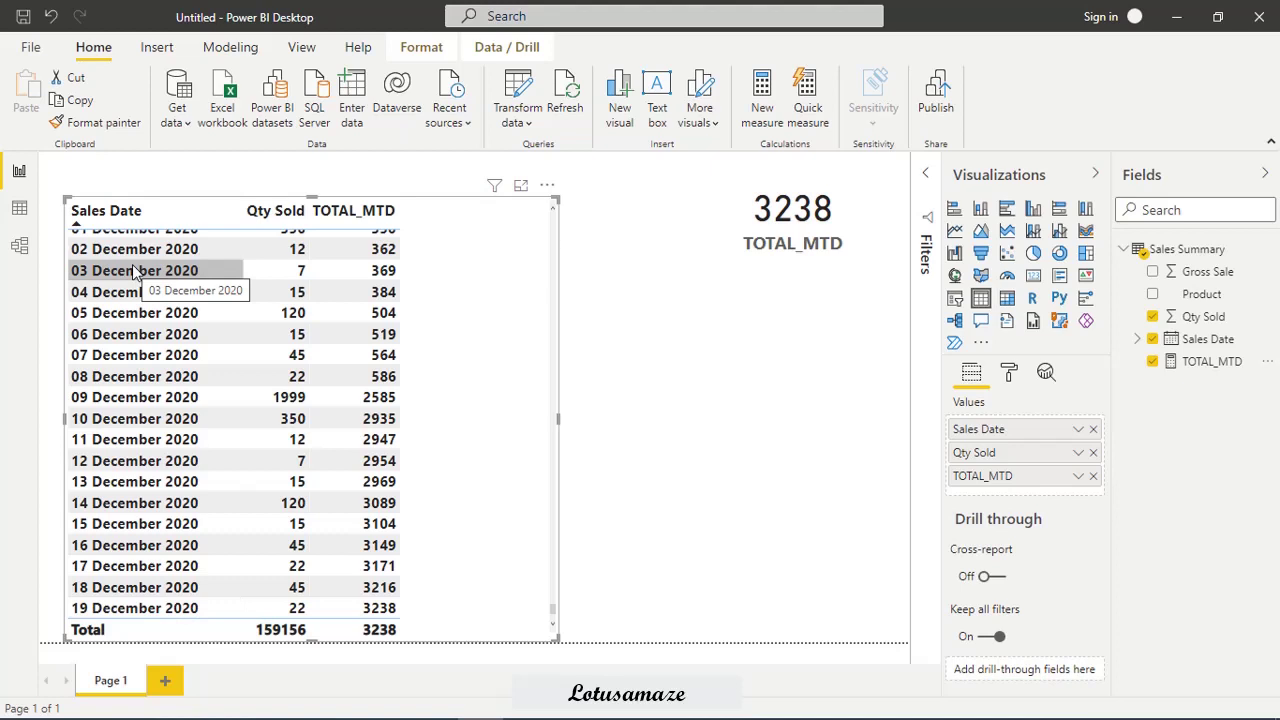
pyautogui.scroll(1, 138, 290)
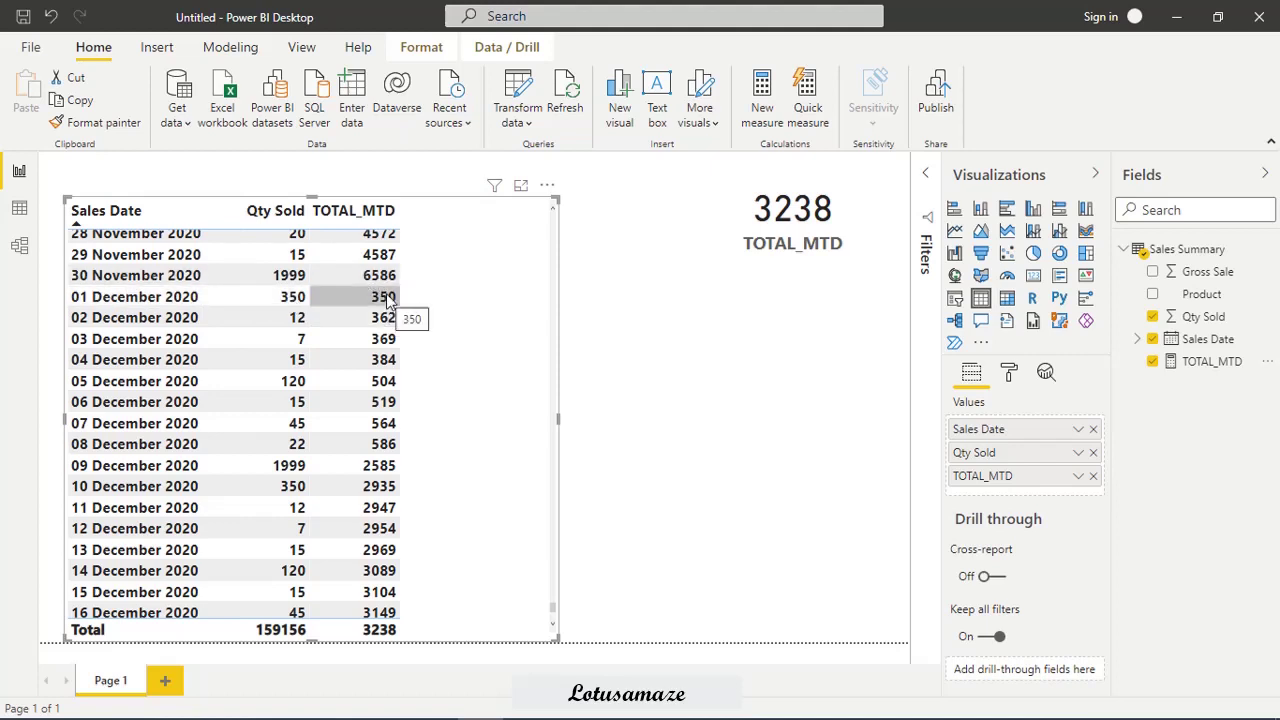
pyautogui.scroll(-2, 385, 470)
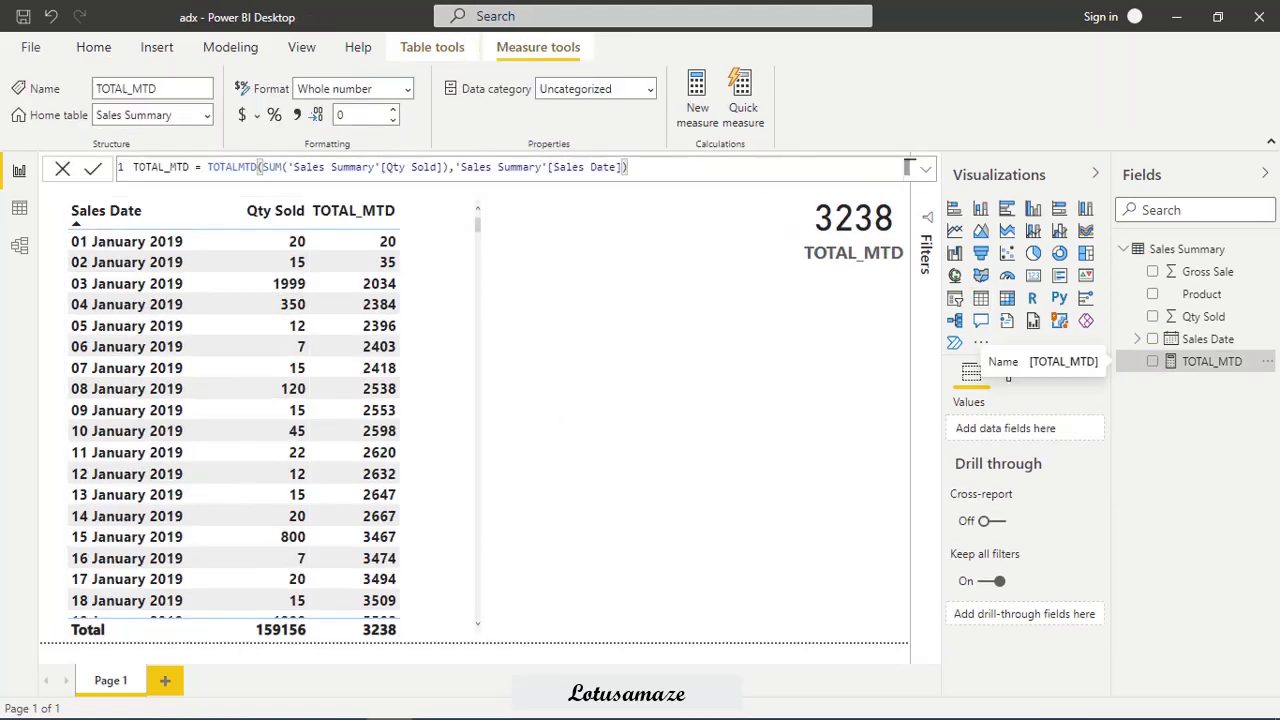
# Add a small slicer between the table and the card, and assign the Sales Date field to it
pyautogui.click(956, 299)
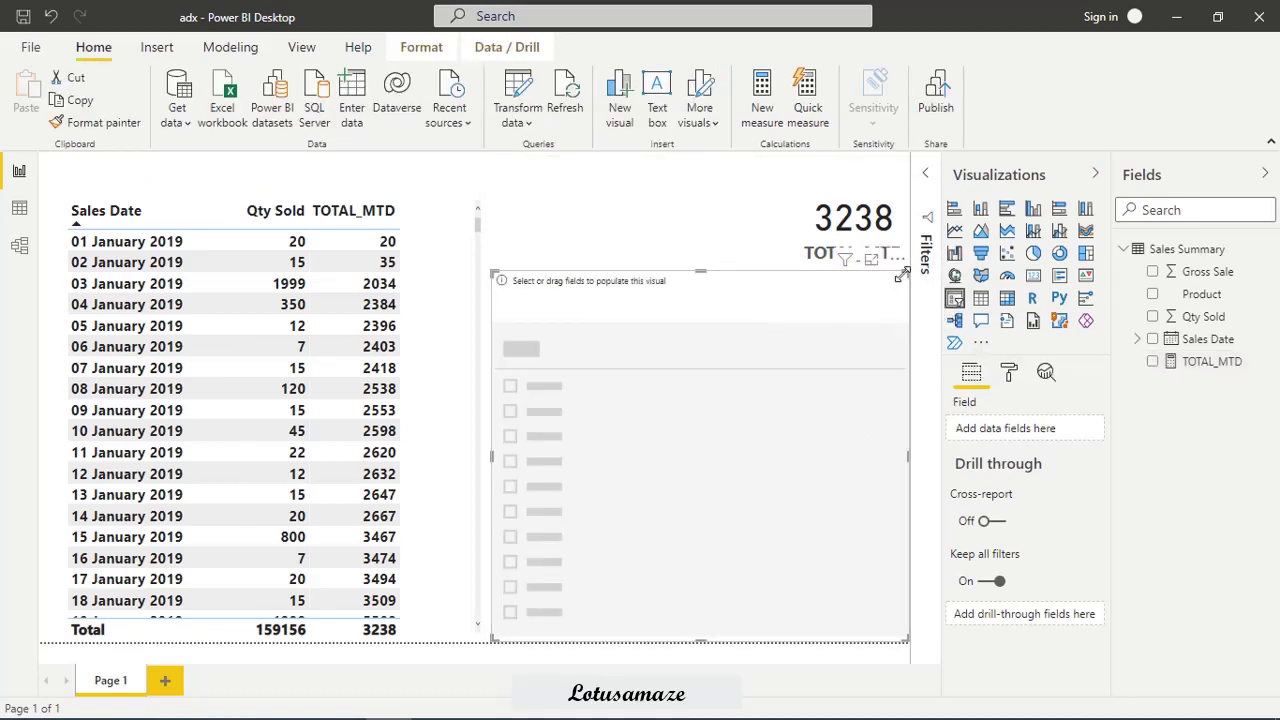
pyautogui.moveTo(908, 271); pyautogui.dragTo(714, 265)
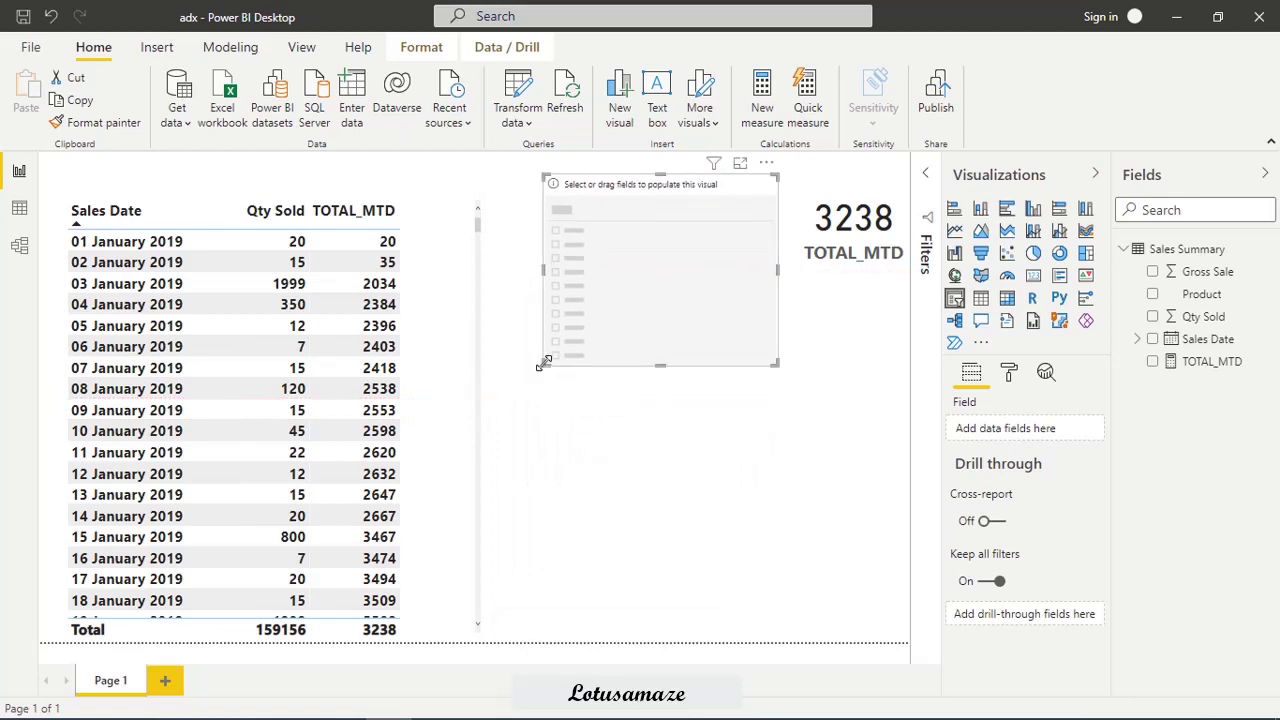
pyautogui.moveTo(543, 364); pyautogui.dragTo(576, 288)
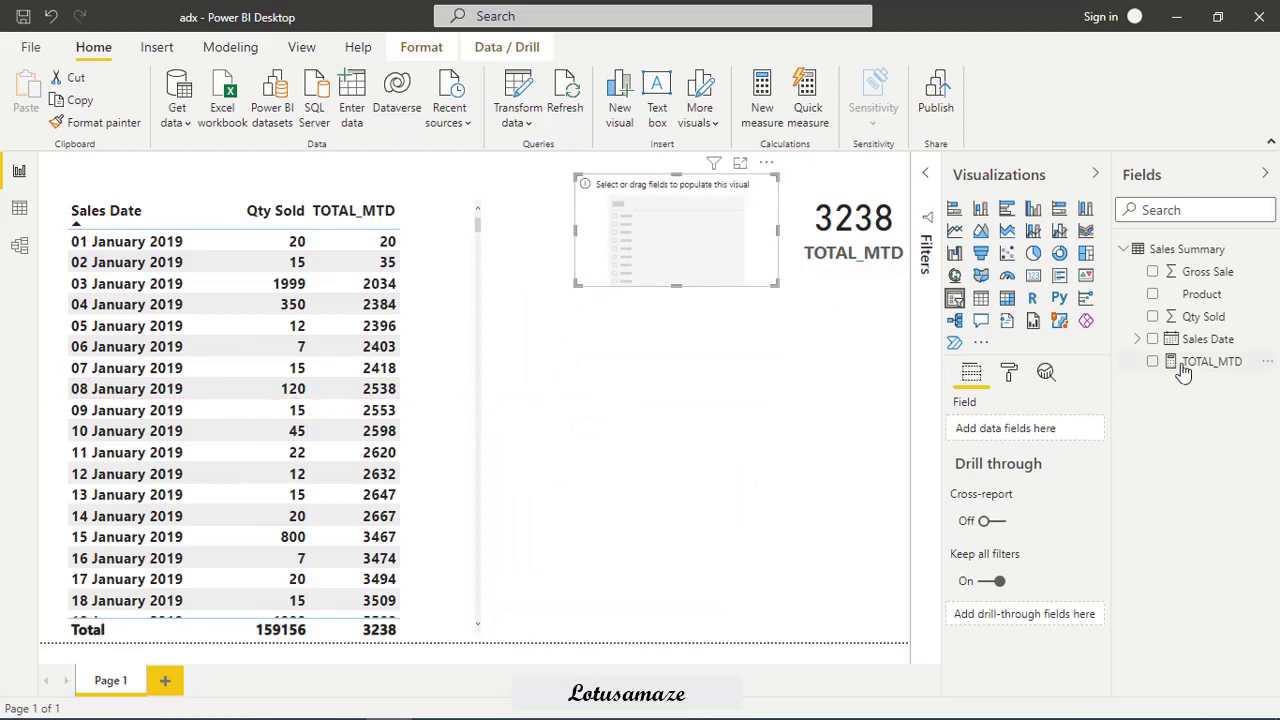
pyautogui.moveTo(1195, 345); pyautogui.dragTo(1052, 432)
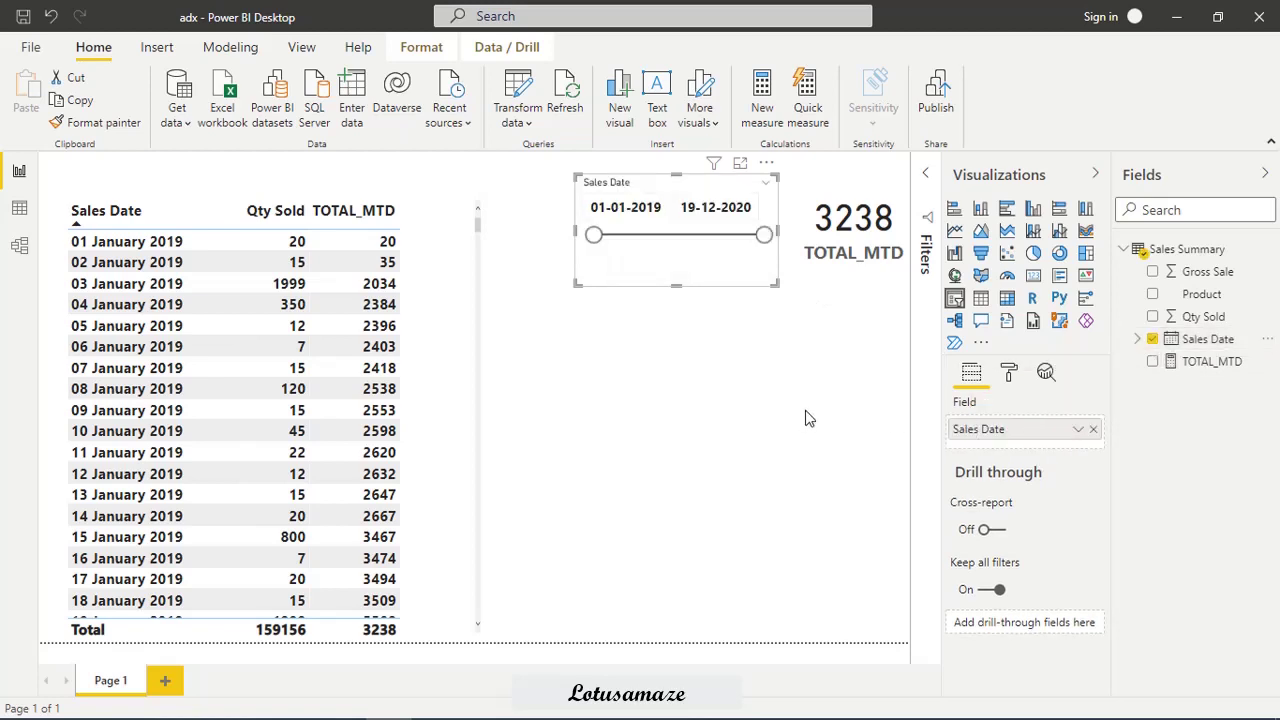
# Set the Sales Date slicer's start date to 01-12-2020, keeping 19-12-2020 as the end date
pyautogui.click(594, 234)
pyautogui.press('End')
pyautogui.click(605, 212)
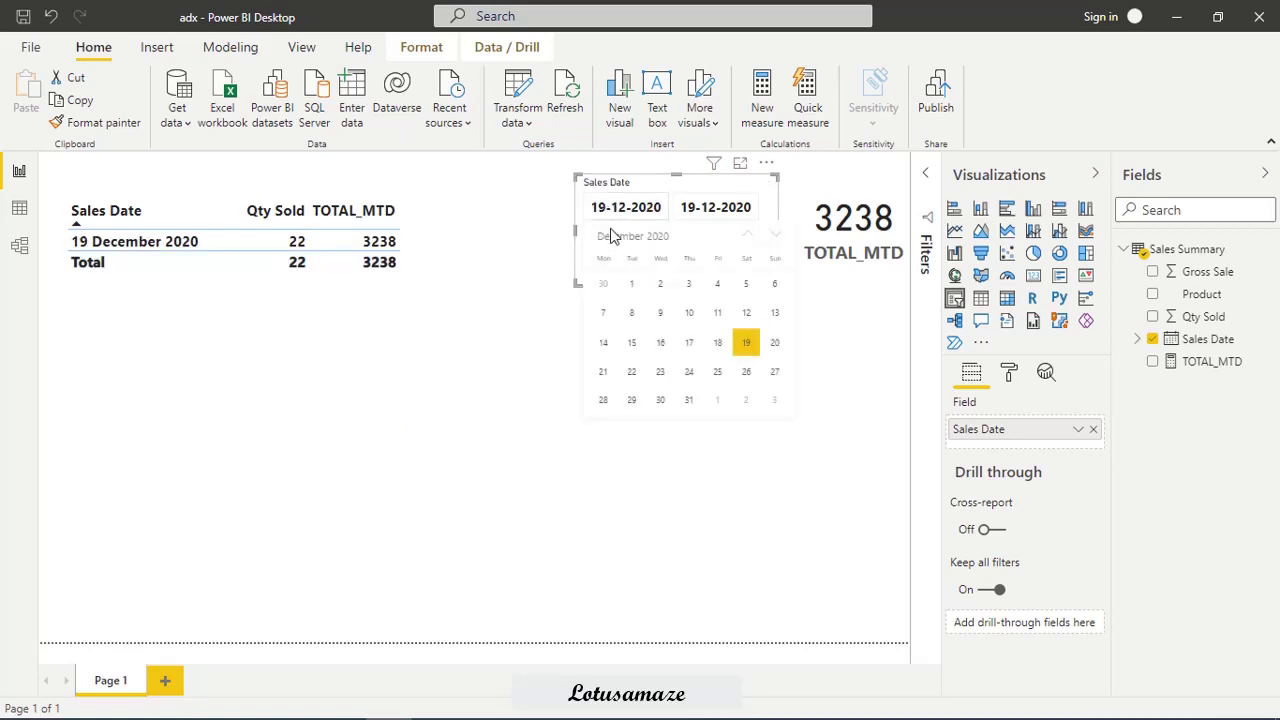
pyautogui.click(632, 286)
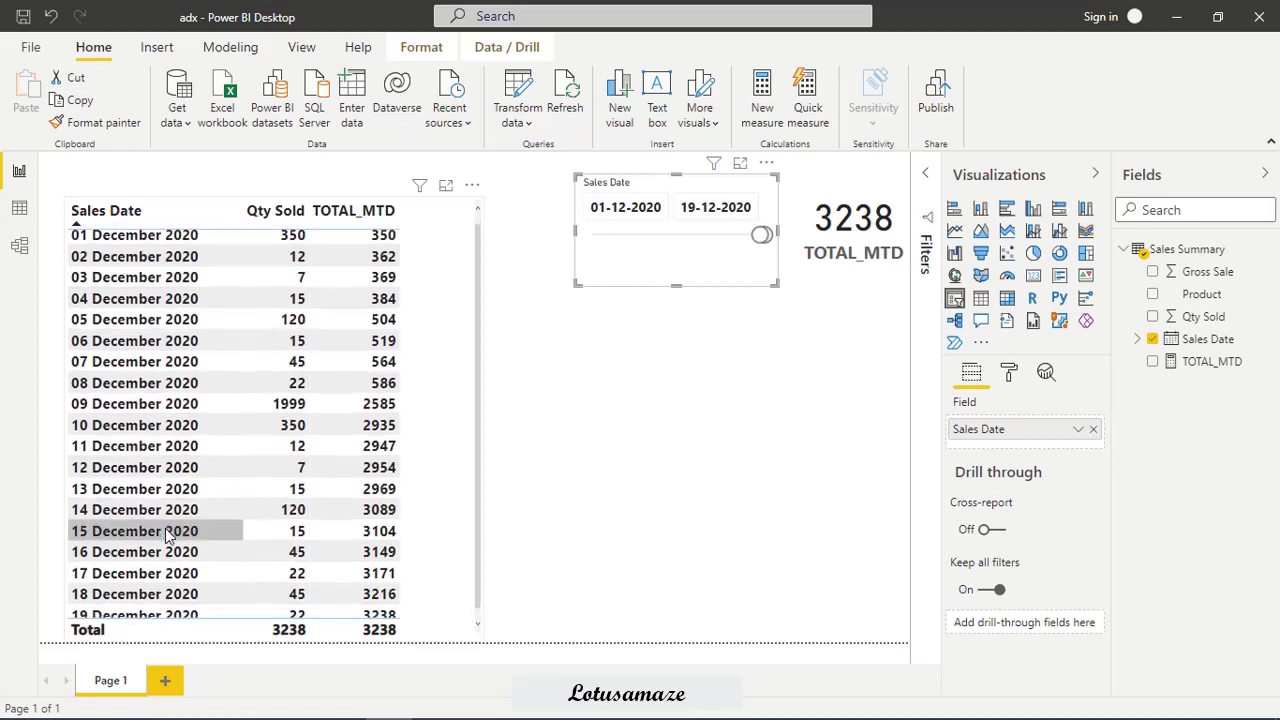
# Compare the filtered December 2020 rows with the TOTAL_MTD card and display the TOTAL_MTD measure's formula
pyautogui.scroll(-1, 160, 580)
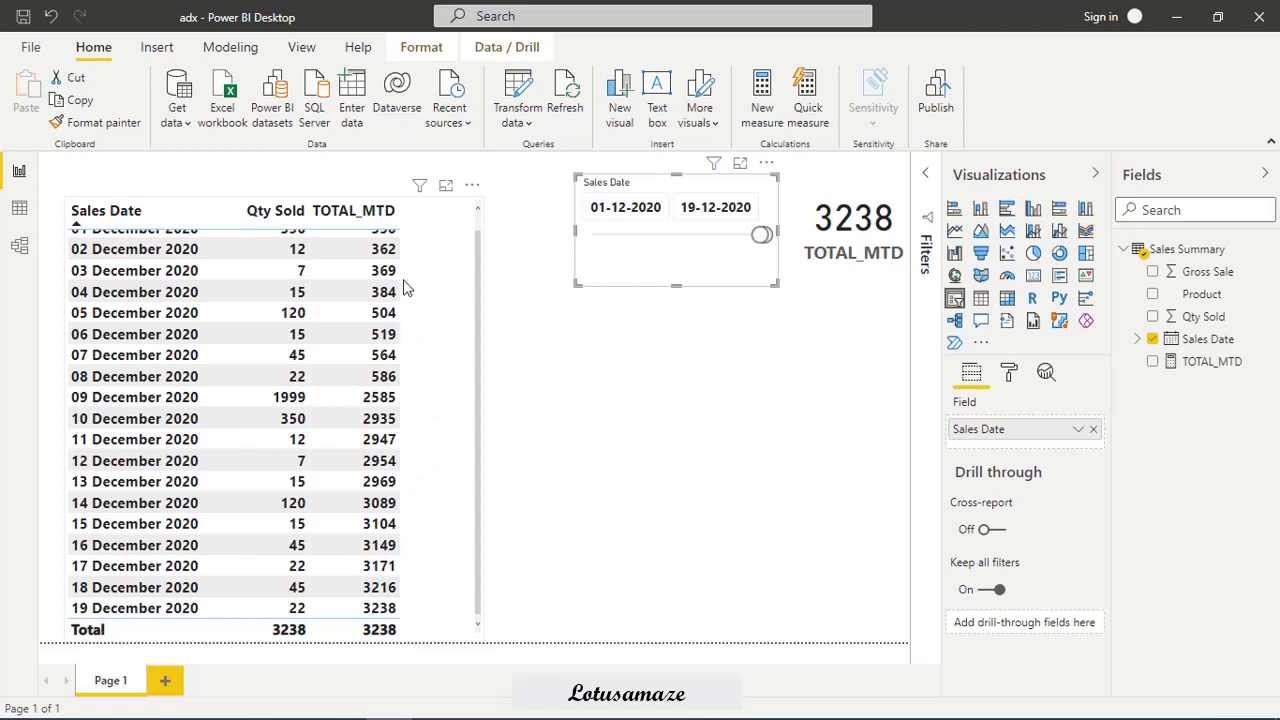
pyautogui.scroll(1, 405, 288)
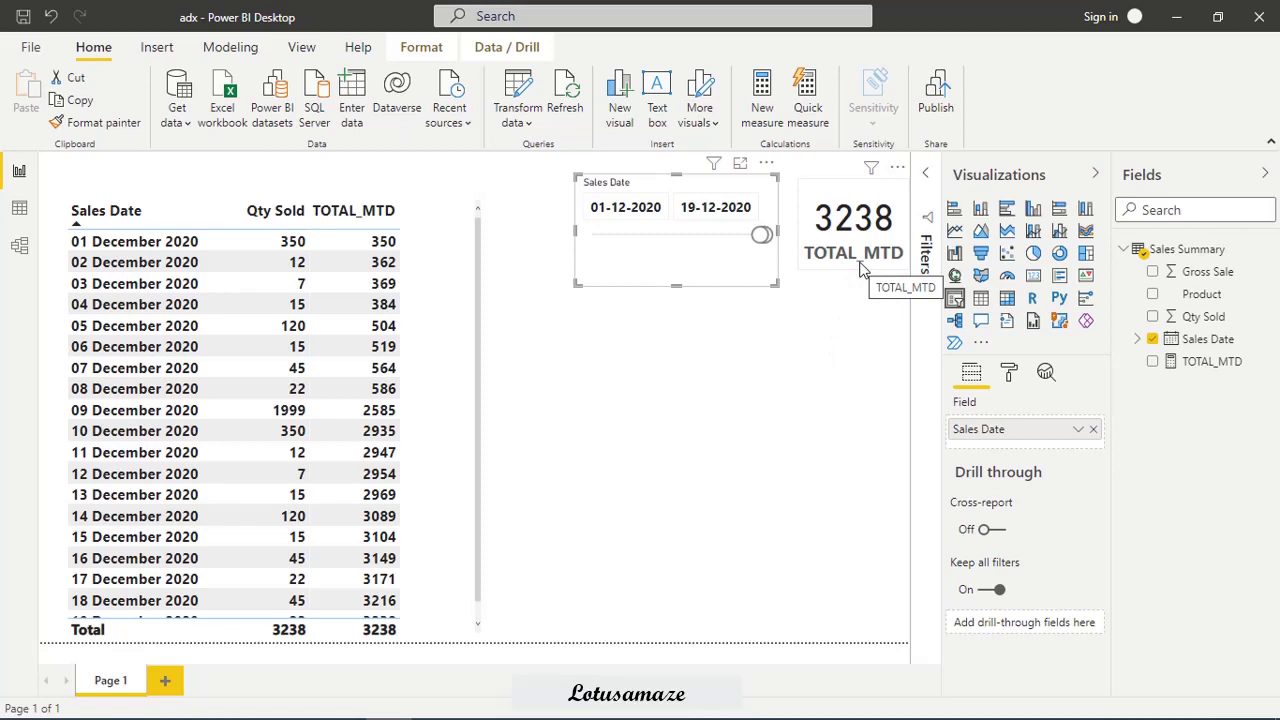
pyautogui.click(1238, 368)
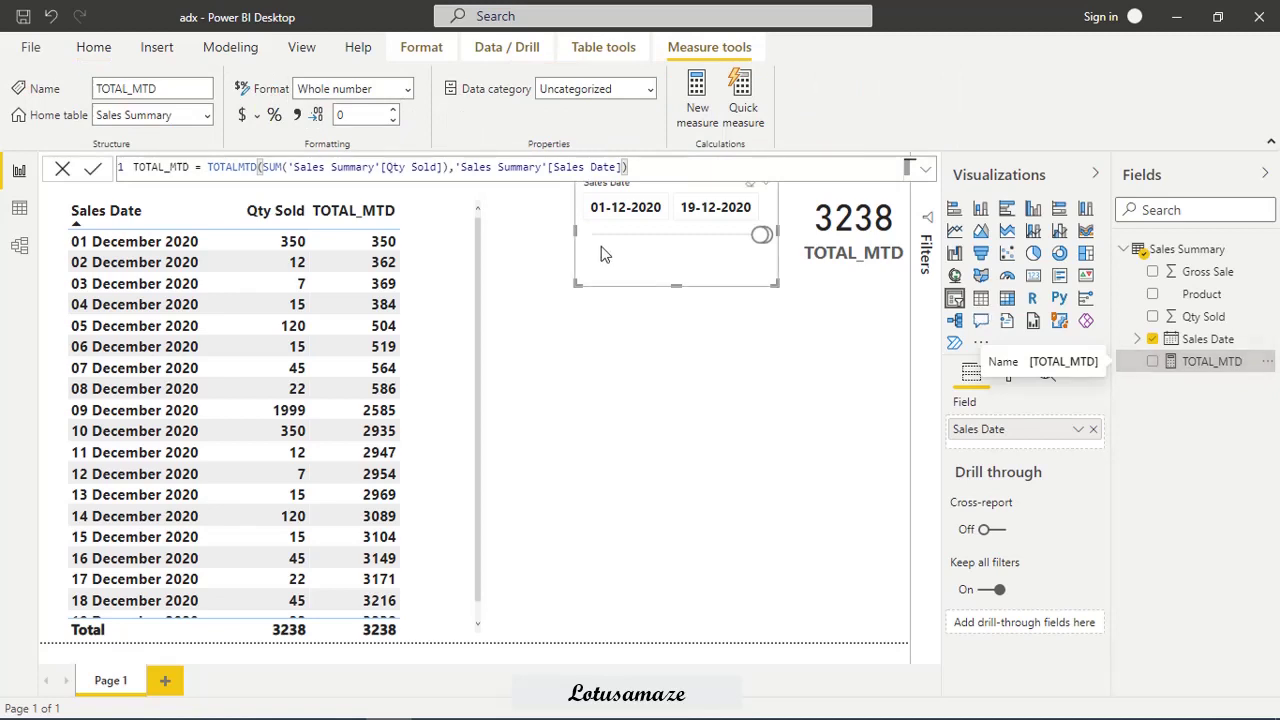
# Add the filter 'Sales Summary'[Product]="Pen" to the TOTAL_MTD measure's formula
pyautogui.click(626, 167)
pyautogui.write(',Sa')
pyautogui.click(752, 269)
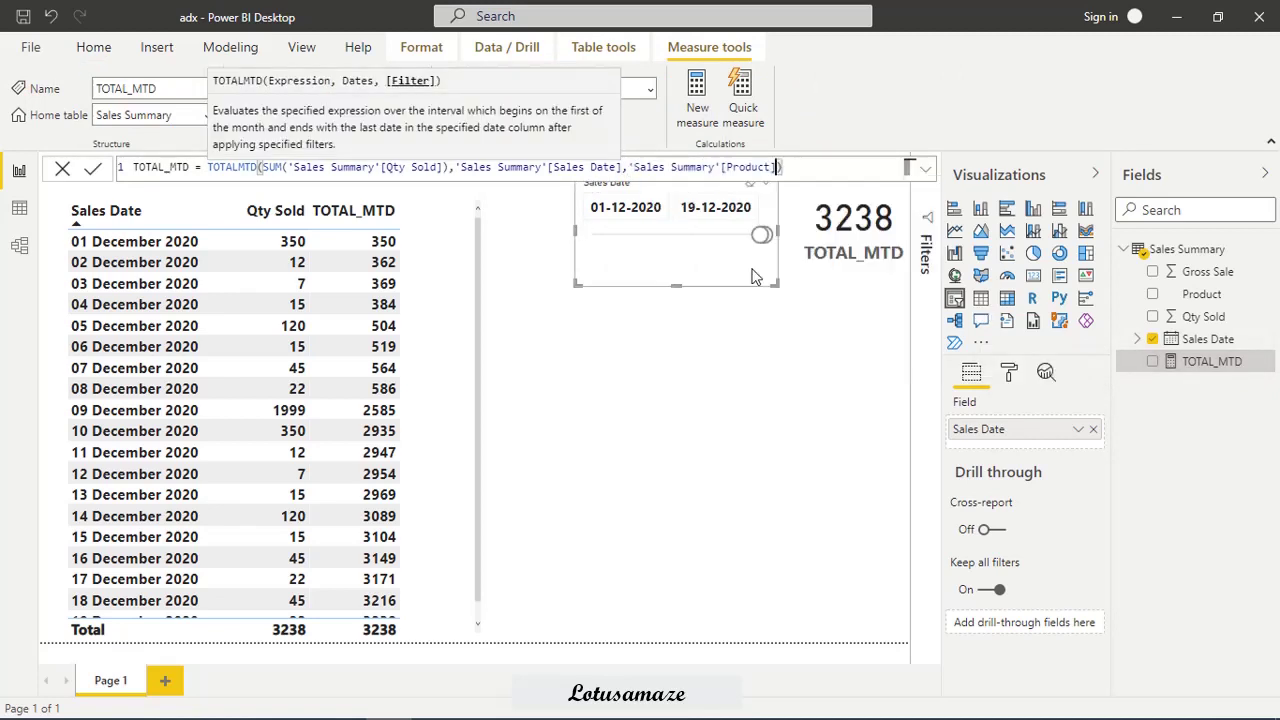
pyautogui.write('="Pen')
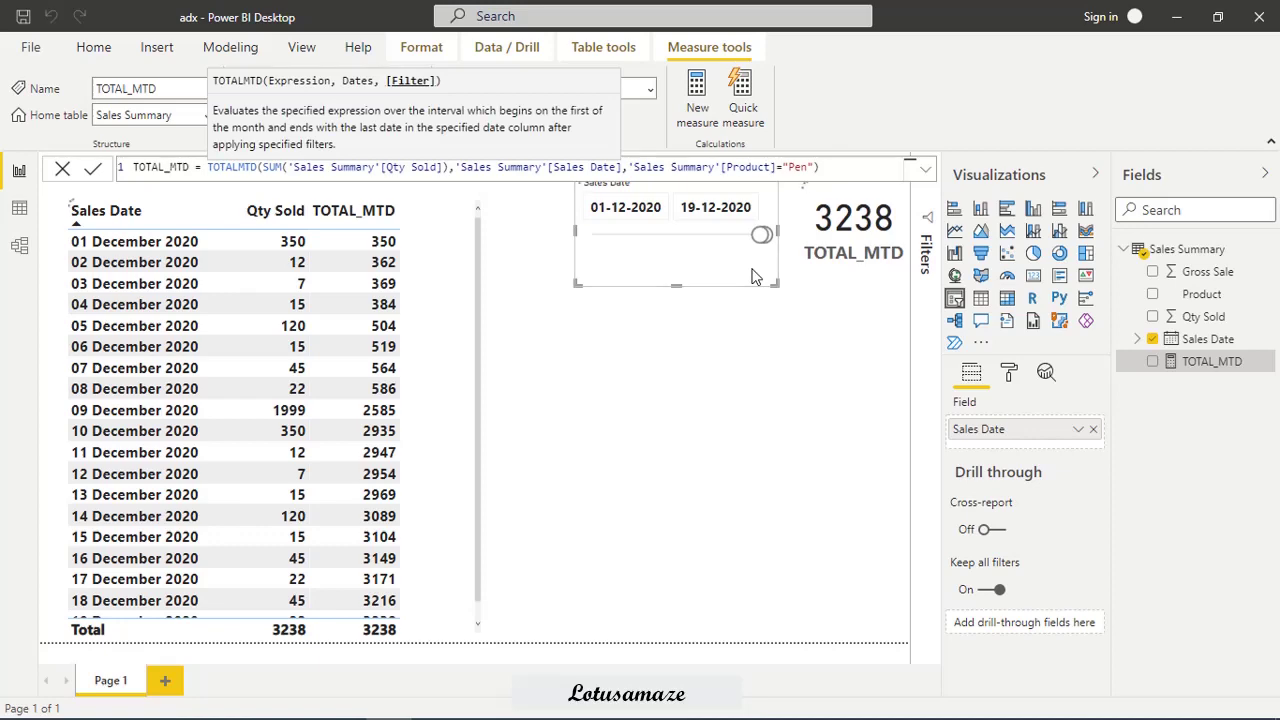
pyautogui.press('Return')
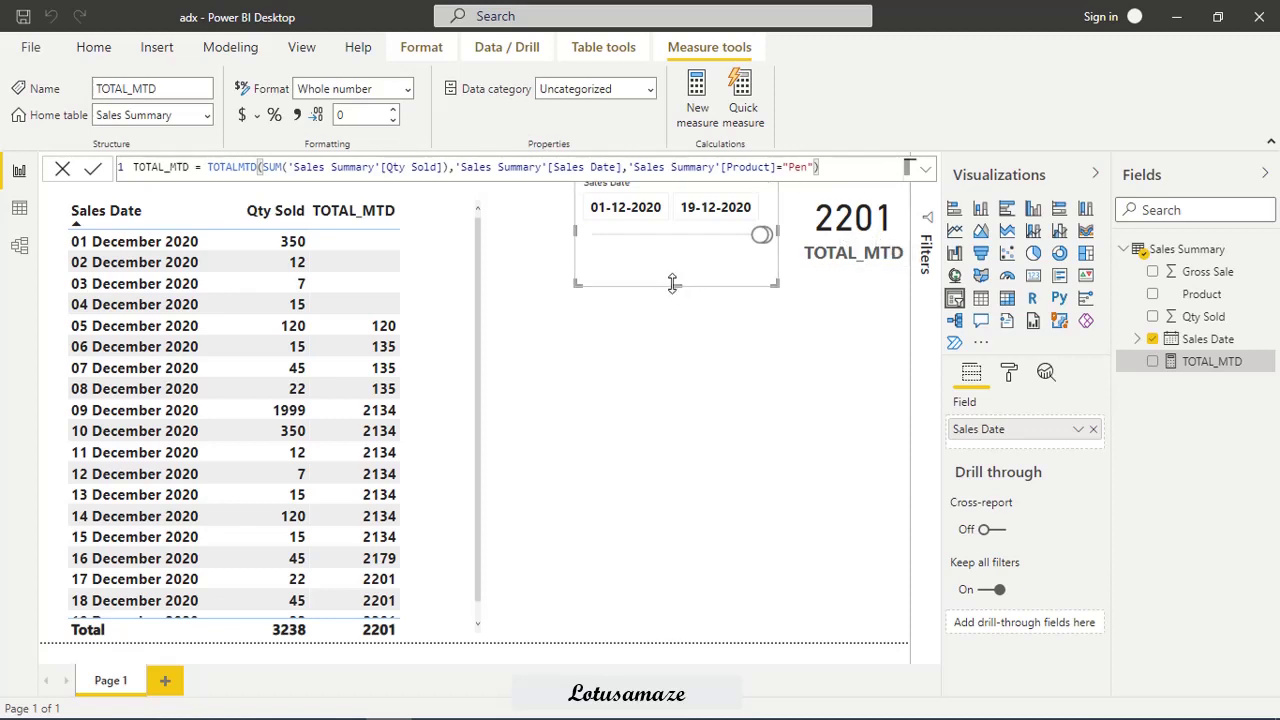
# Shorten the Sales Date slicer and add a compact Product slicer beneath it
pyautogui.moveTo(673, 284); pyautogui.dragTo(674, 258)
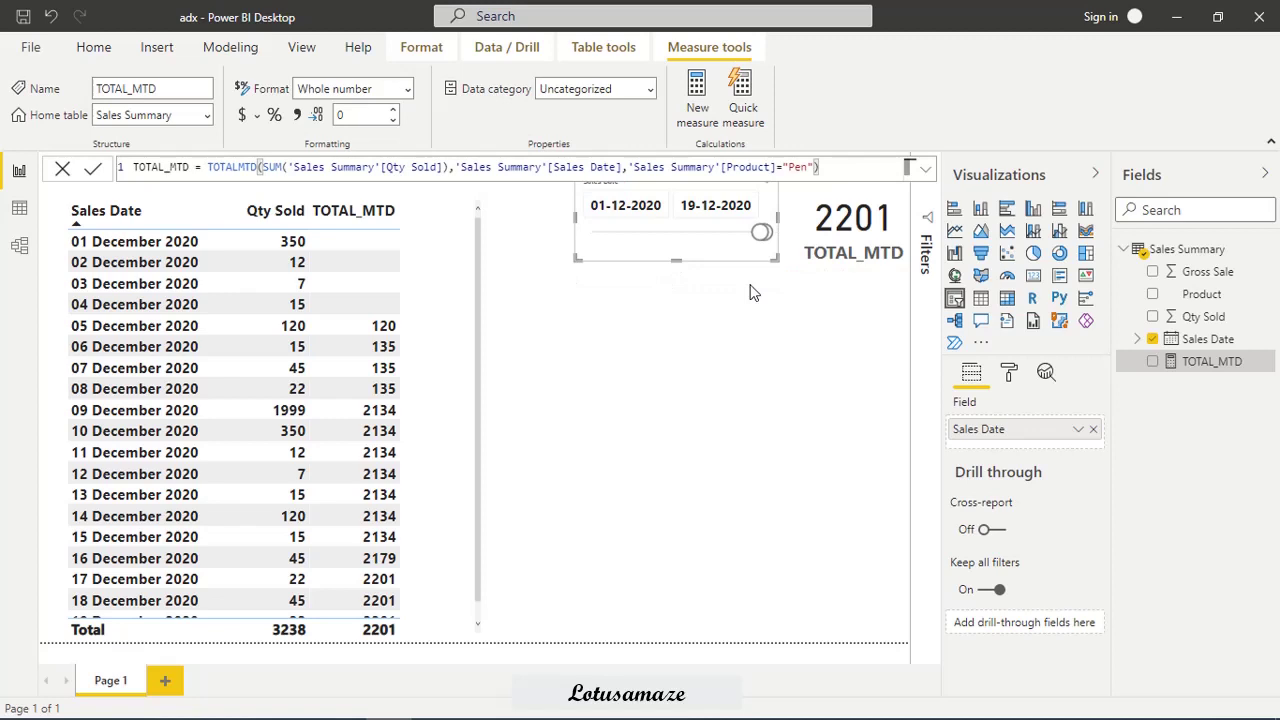
pyautogui.click(713, 348)
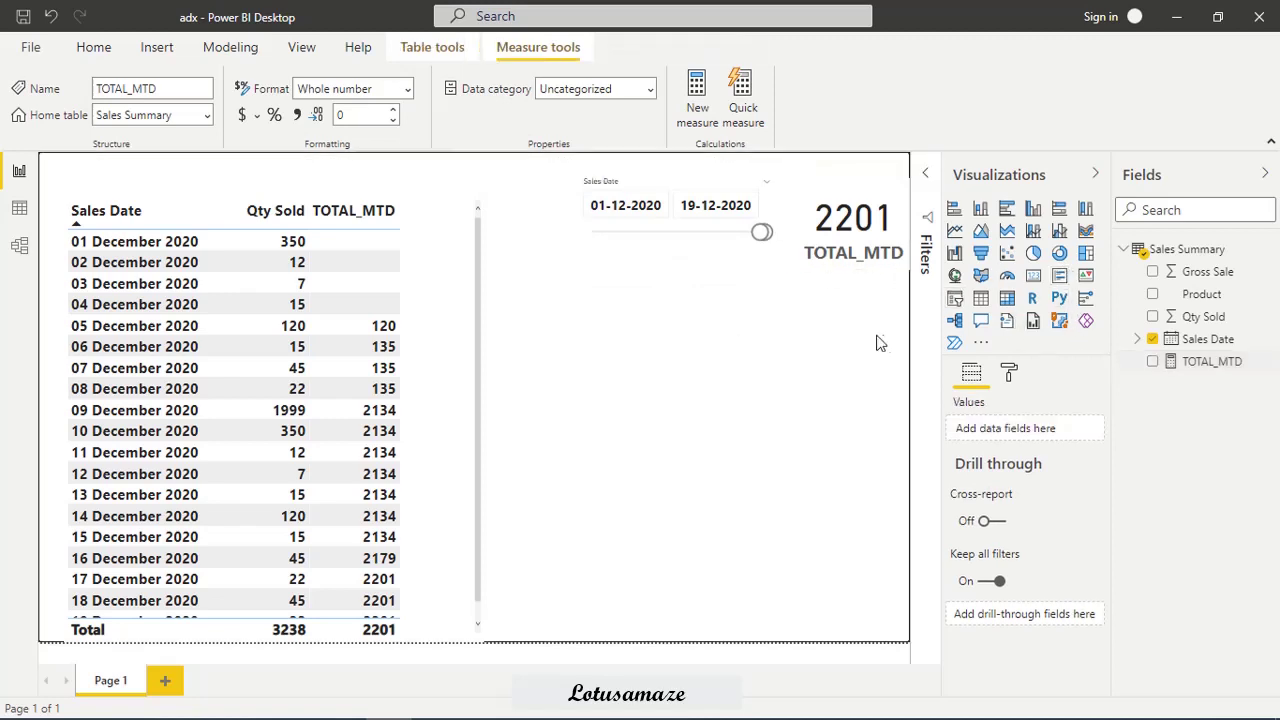
pyautogui.click(955, 298)
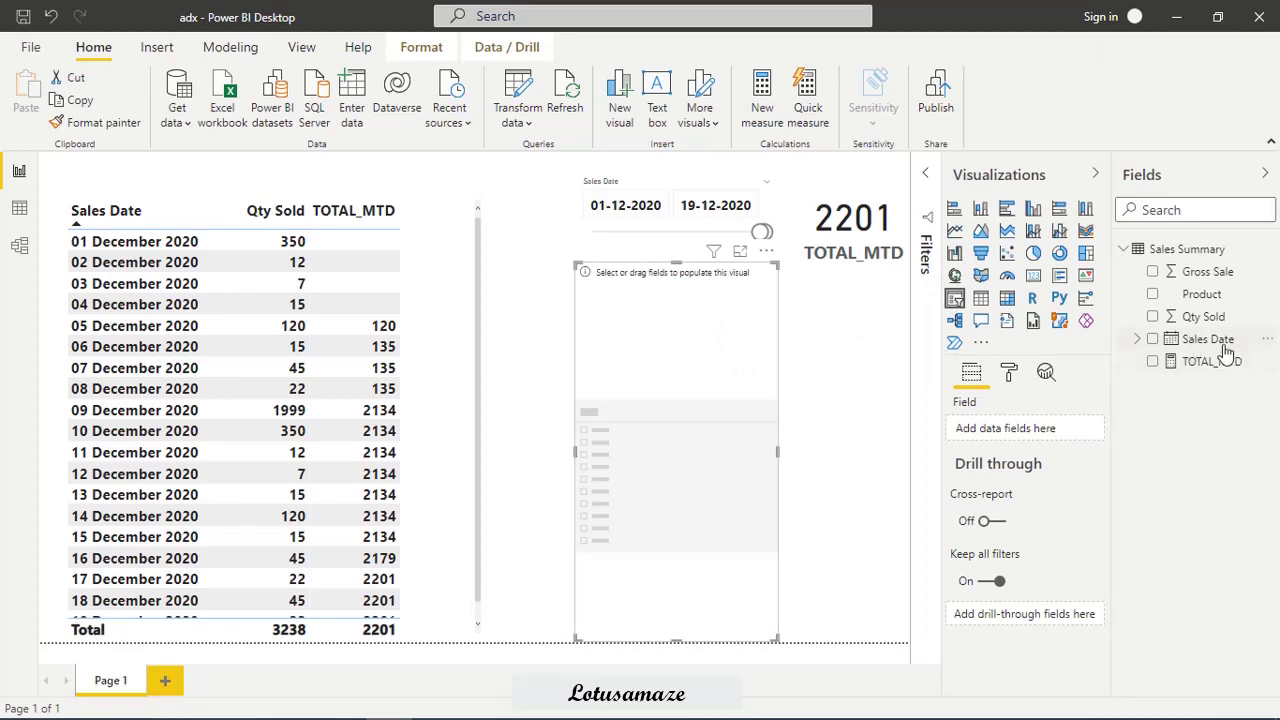
pyautogui.moveTo(1201, 294); pyautogui.dragTo(1030, 430)
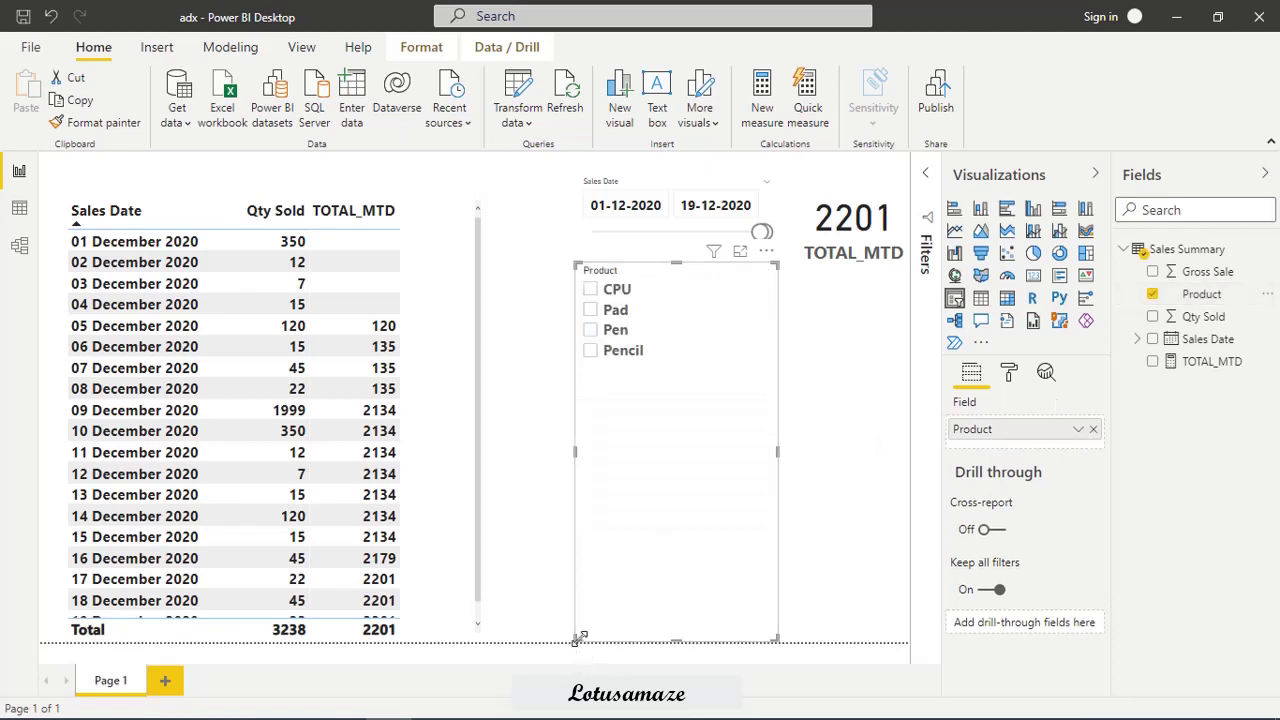
pyautogui.moveTo(576, 639); pyautogui.dragTo(622, 380)
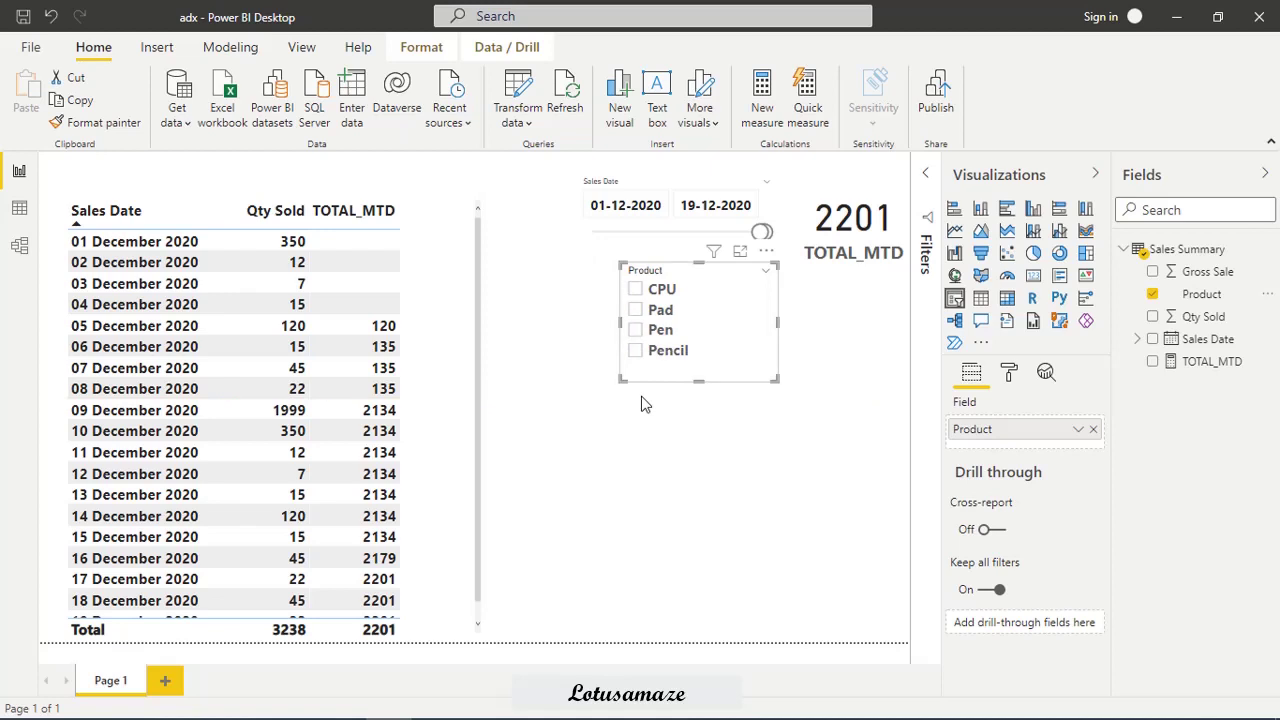
# Filter the report by CPU, Pad and Pen in turn to compare the TOTAL_MTD values per product
pyautogui.click(637, 290)
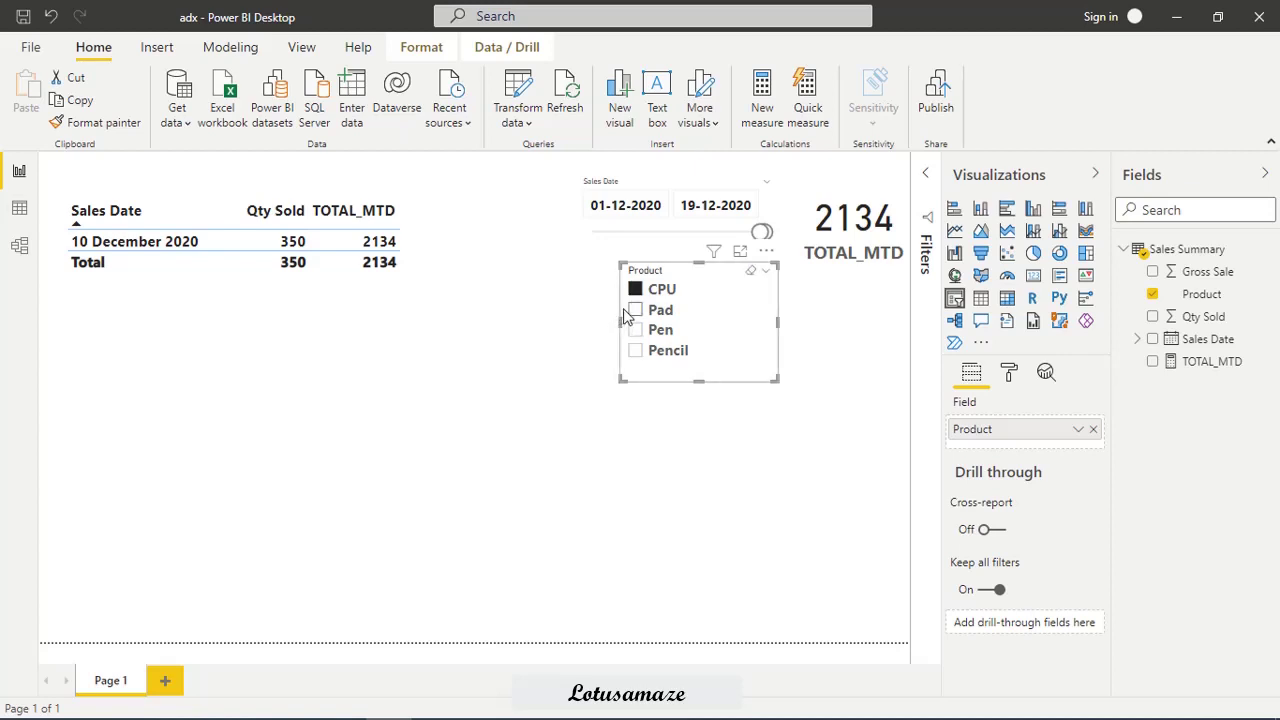
pyautogui.click(635, 311)
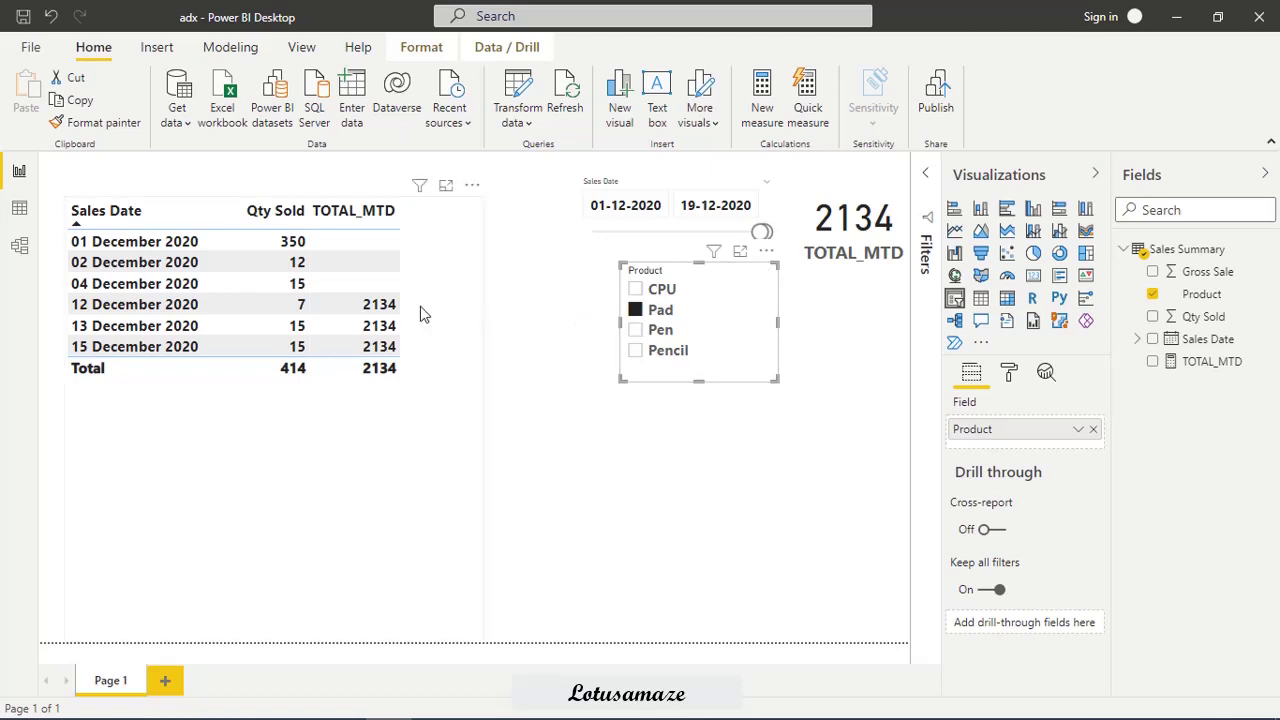
pyautogui.click(637, 332)
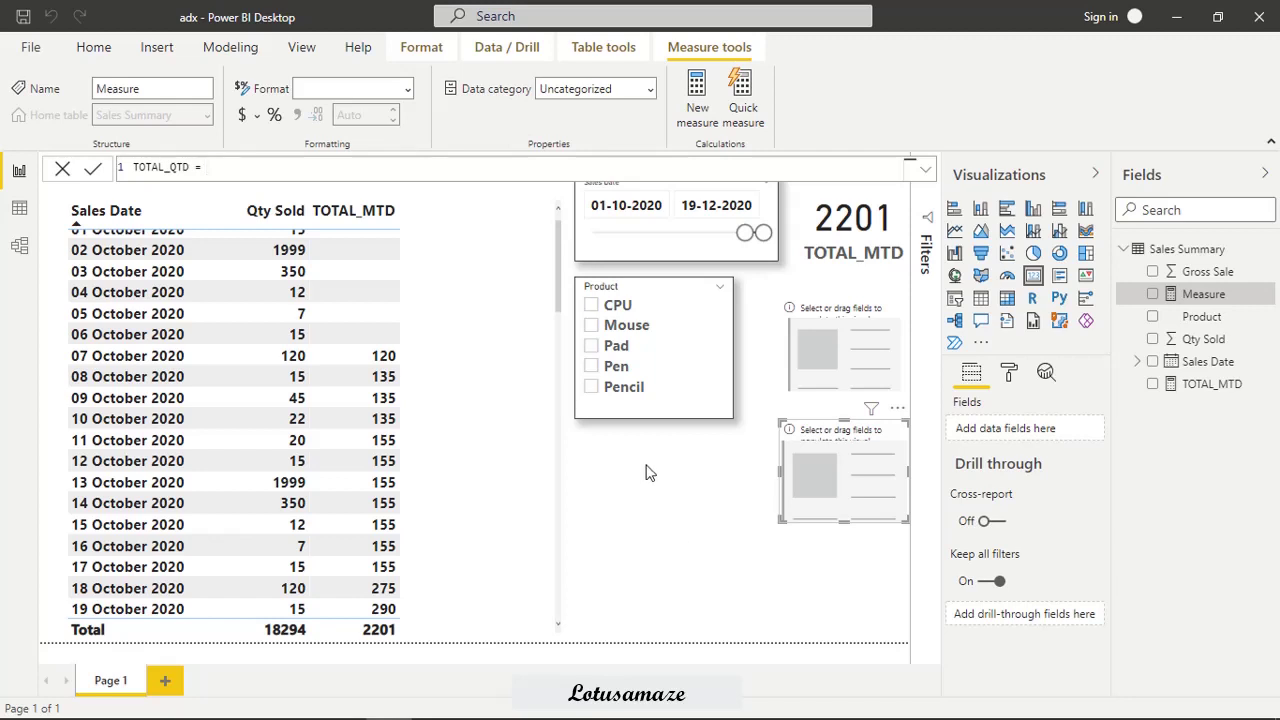
# Define the TOTAL_QTD measure as TOTALQTD(SUM('Sales Summary'[Qty Sold]),'Sales Summary'[Sales Date])
pyautogui.write('TOT')
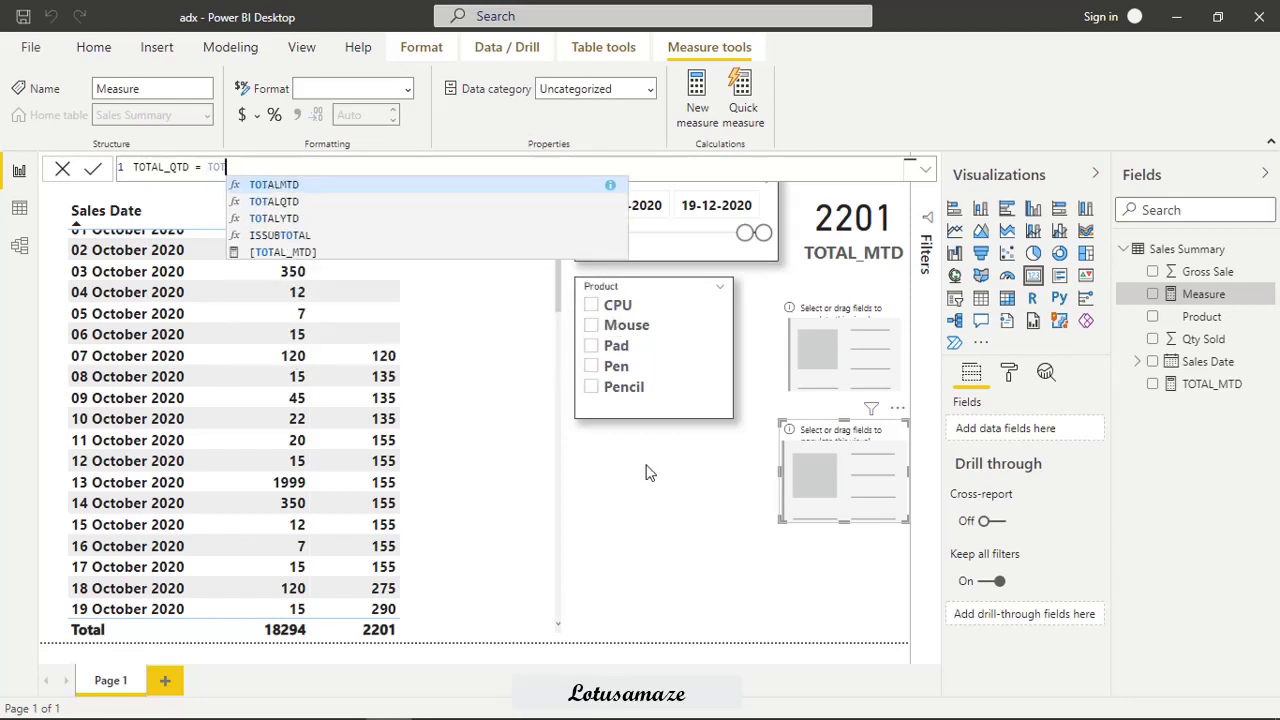
pyautogui.click(293, 203)
pyautogui.write('SUM(')
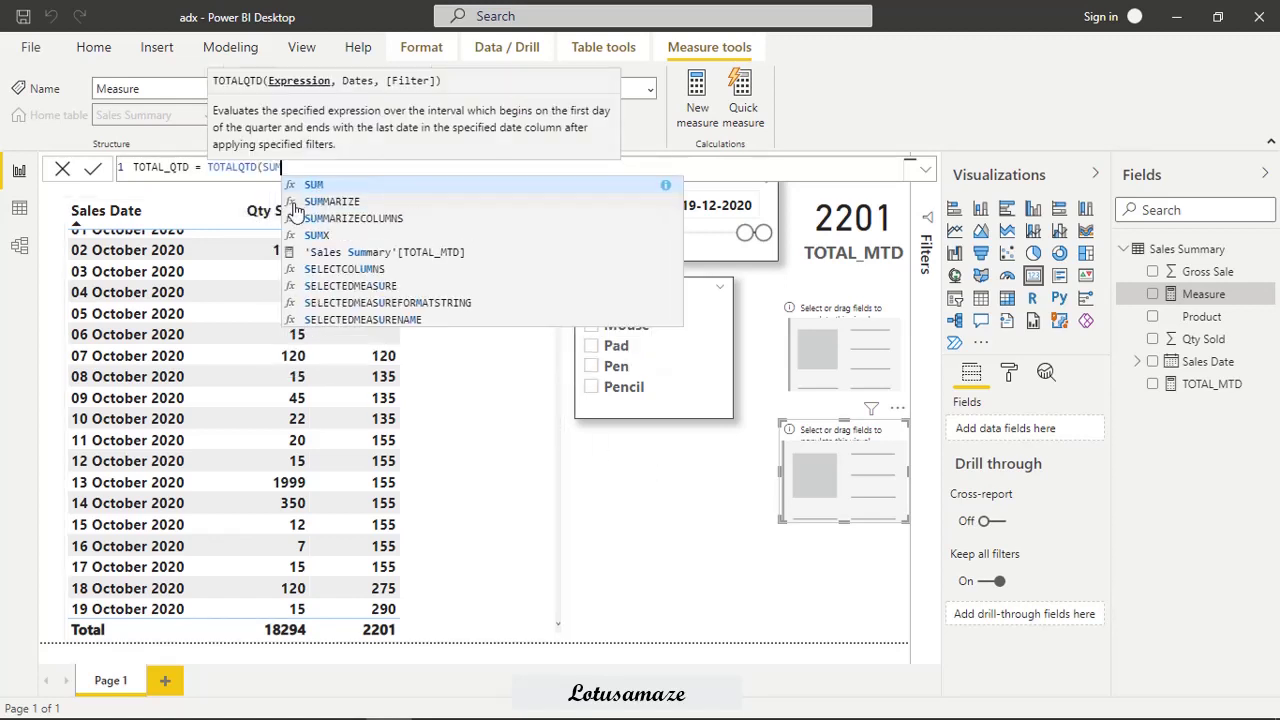
pyautogui.click(390, 235)
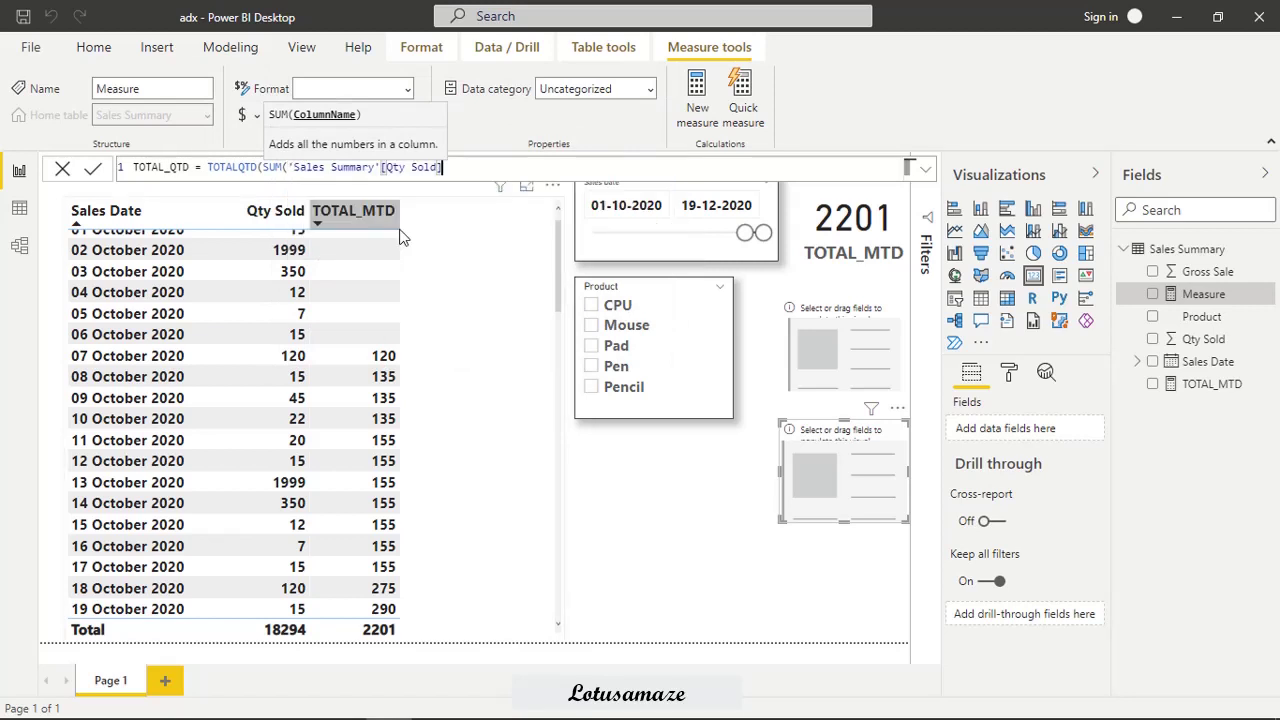
pyautogui.write('),')
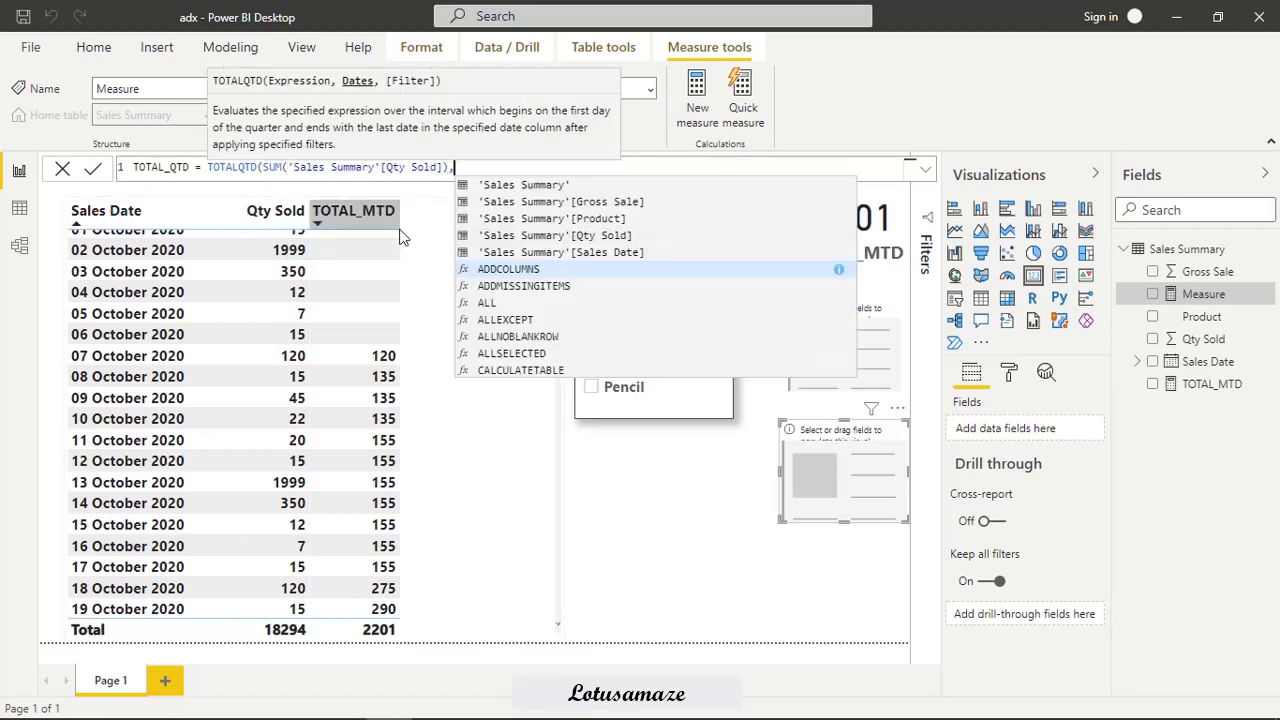
pyautogui.click(545, 252)
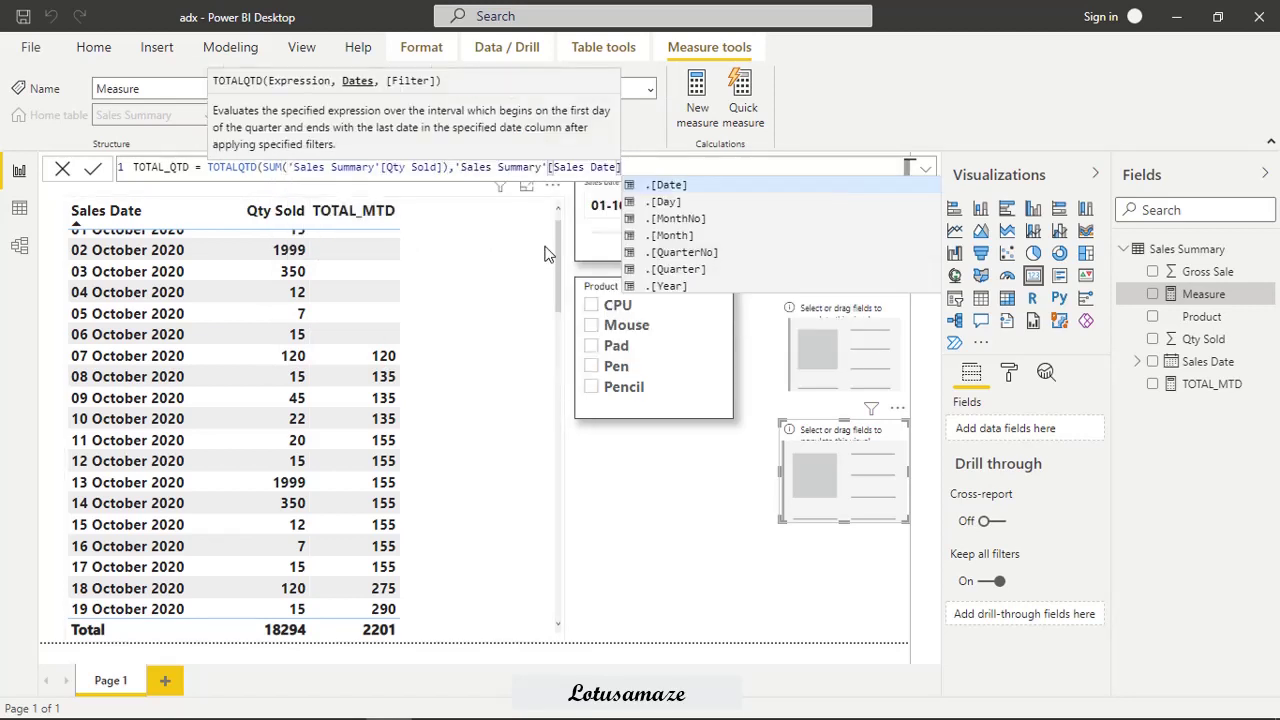
pyautogui.write(')')
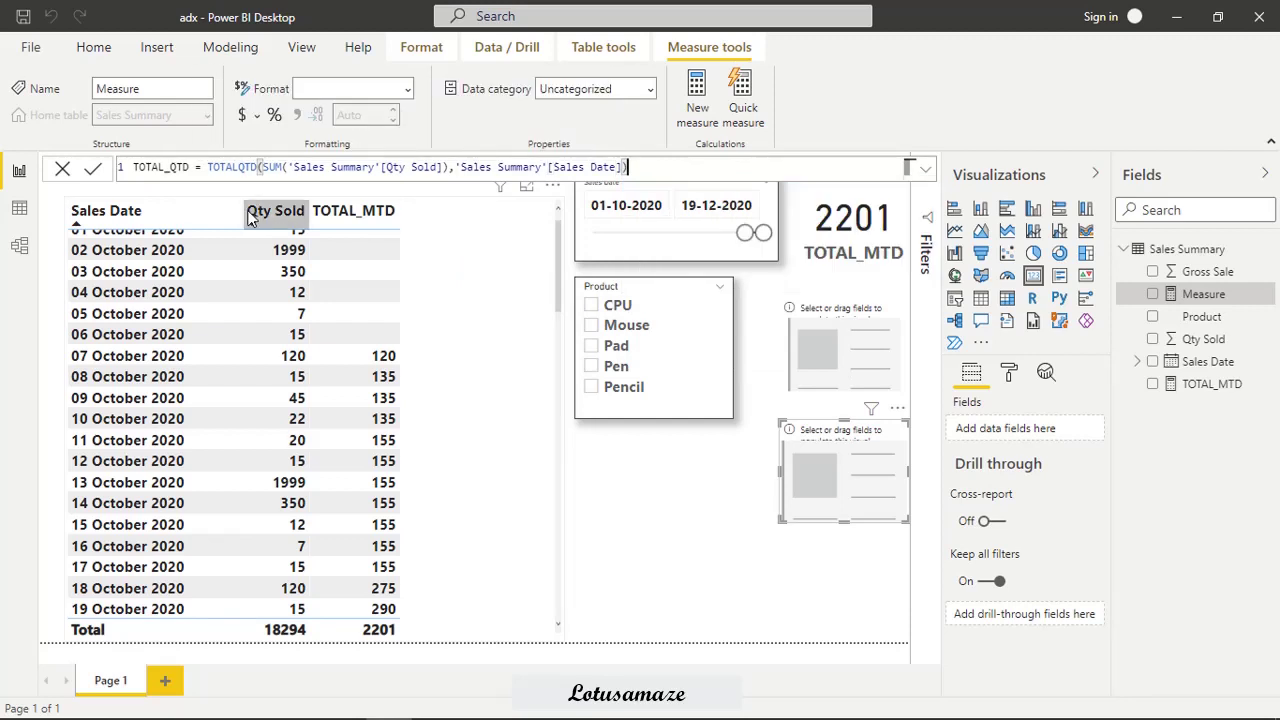
pyautogui.click(93, 170)
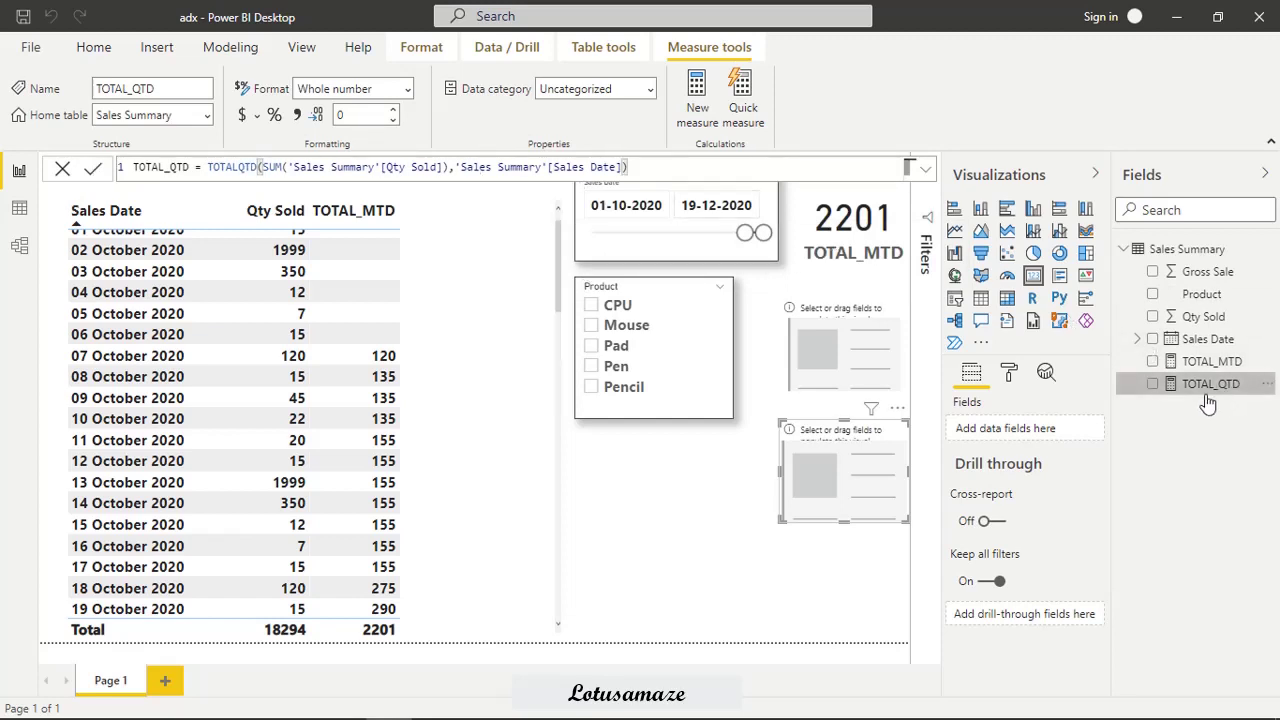
# Show TOTAL_QTD in the empty card below the TOTAL_MTD card and add it as a column to the table, moving the table slightly up
pyautogui.moveTo(1212, 386); pyautogui.dragTo(865, 354)
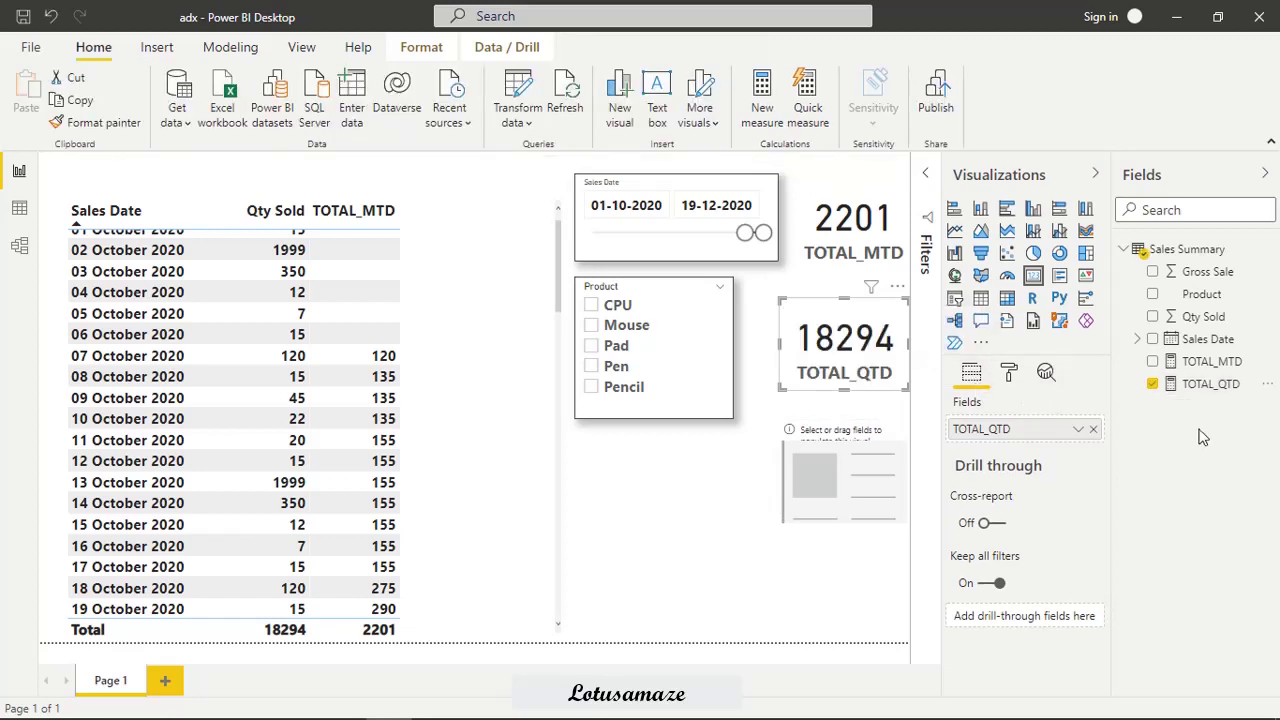
pyautogui.moveTo(1210, 384); pyautogui.dragTo(486, 323)
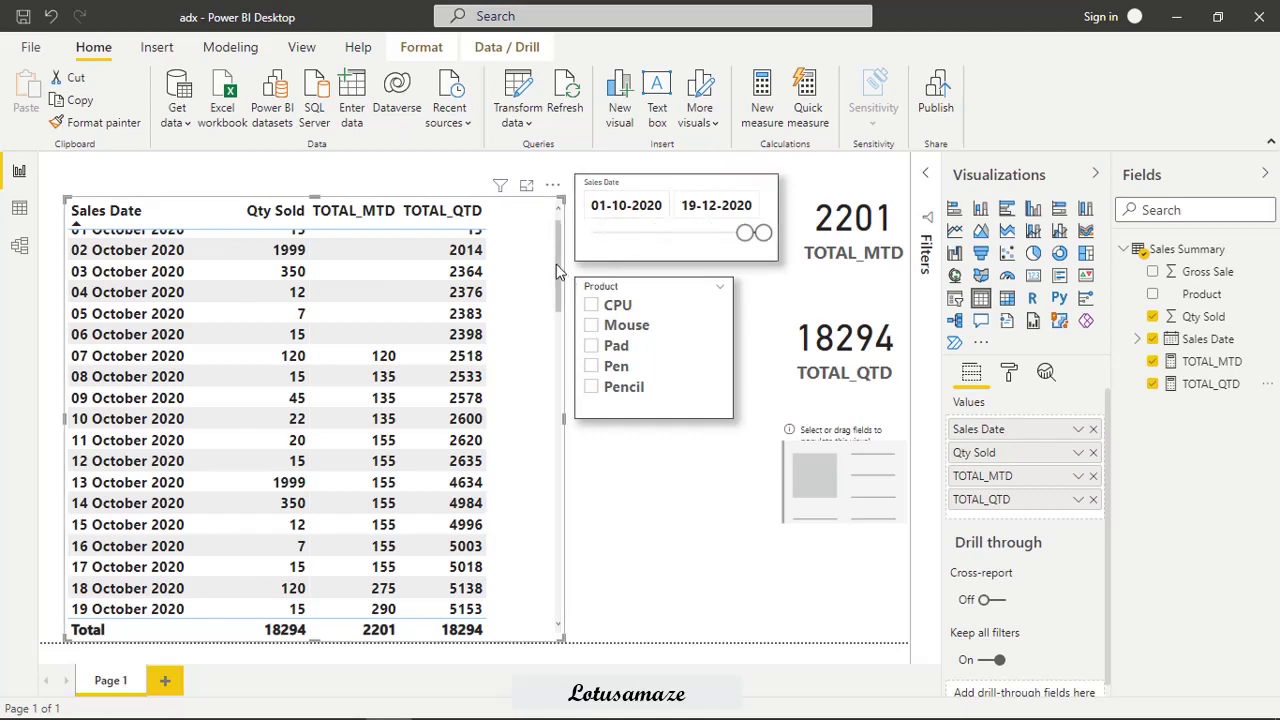
pyautogui.moveTo(547, 271); pyautogui.dragTo(557, 243)
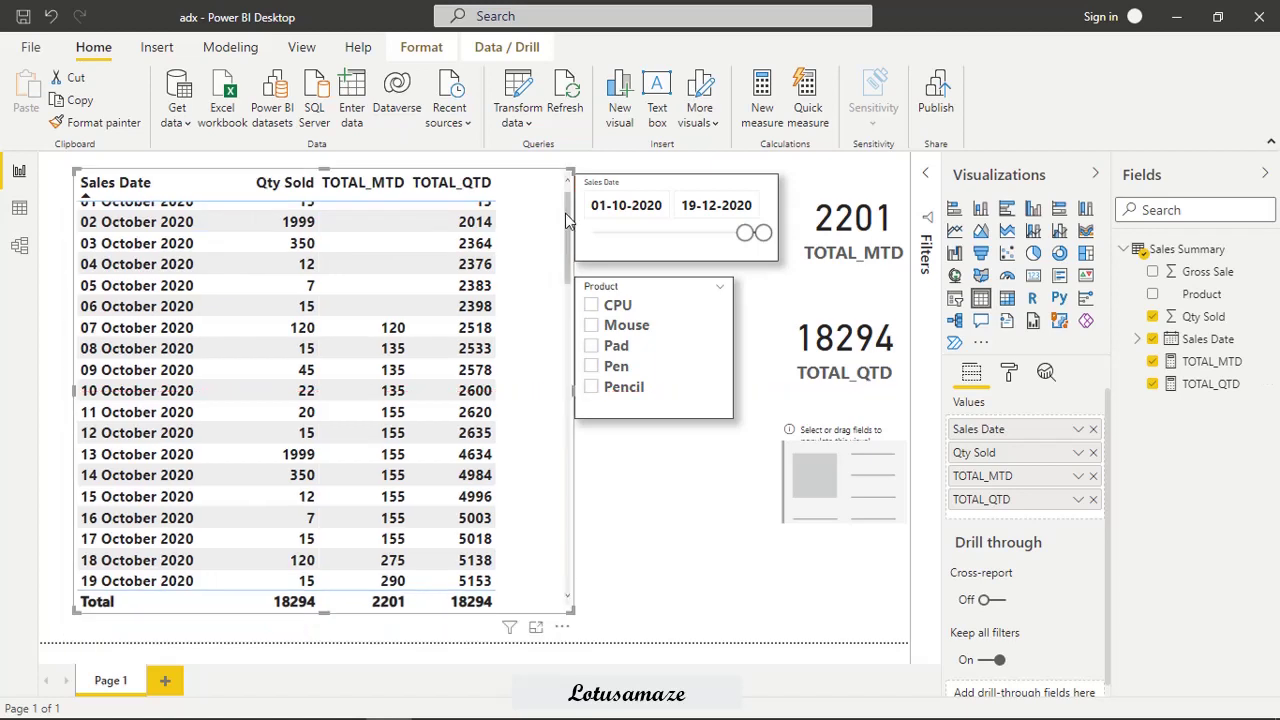
pyautogui.scroll(1, 565, 213)
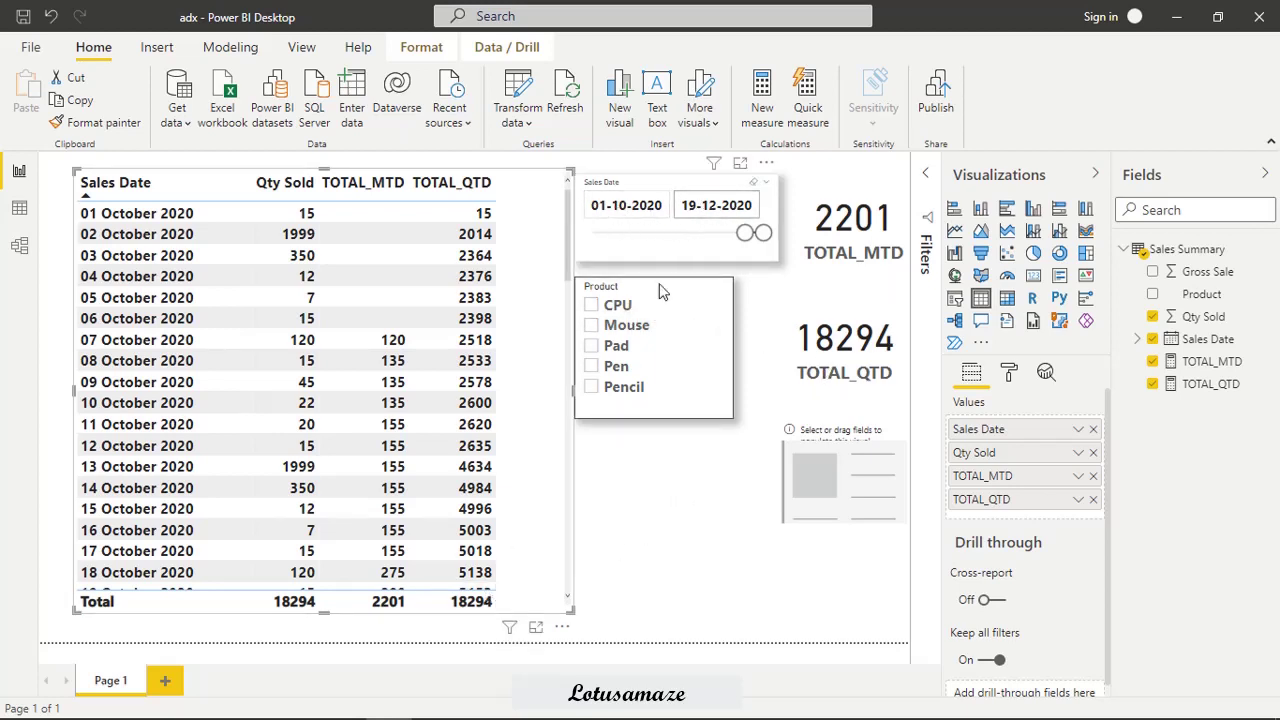
# Add the filter 'Sales Summary'[Product]="Pen" to the TOTAL_QTD formula and check it with Pen selected in the Product slicer
pyautogui.click(1205, 386)
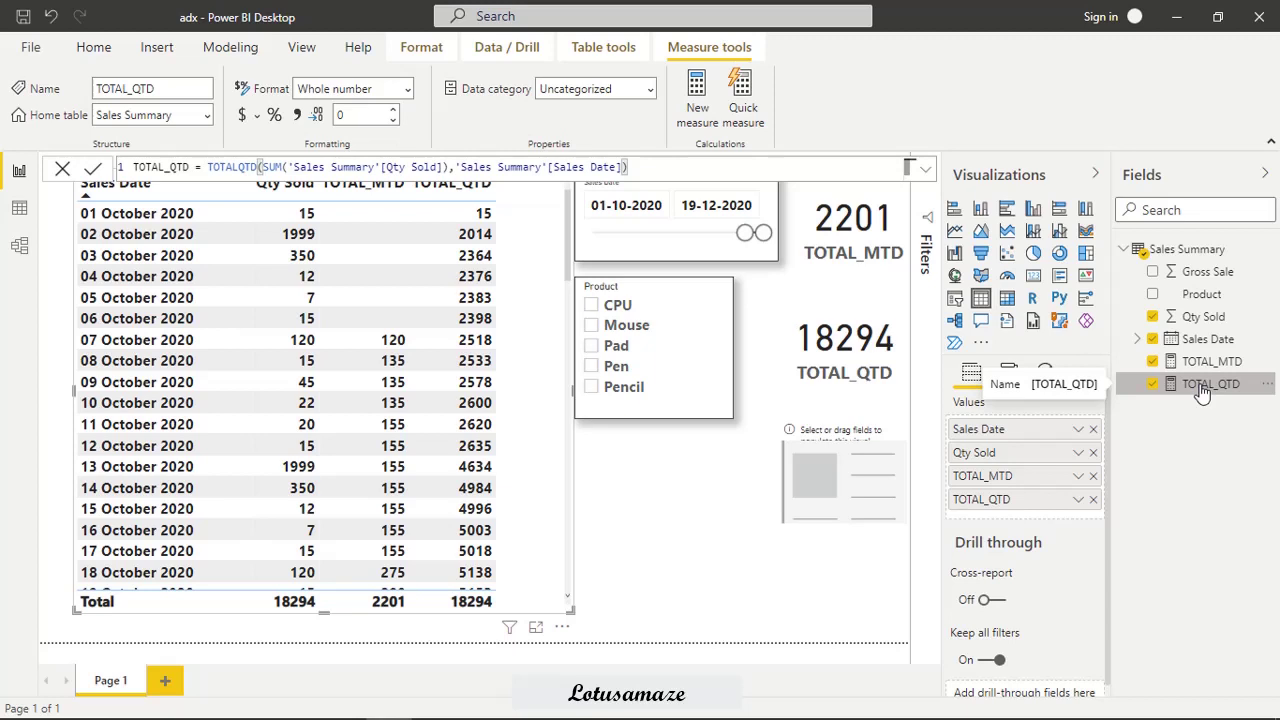
pyautogui.click(680, 167)
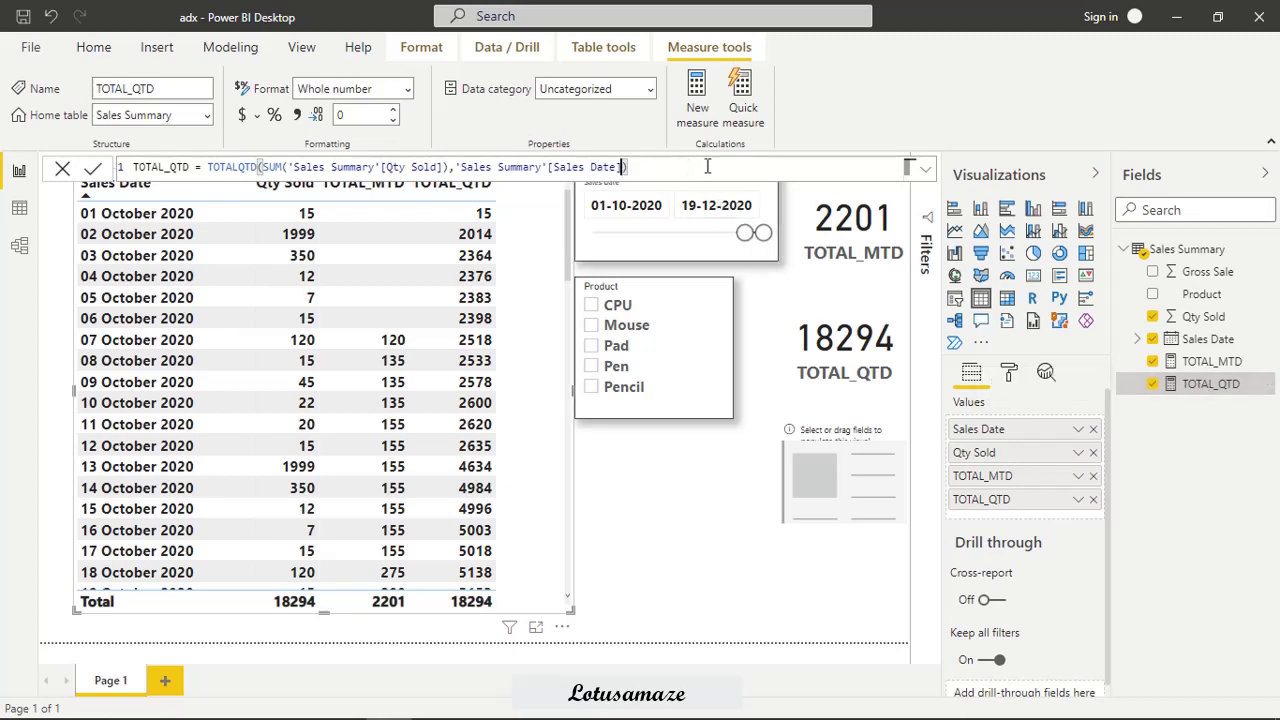
pyautogui.write(",'")
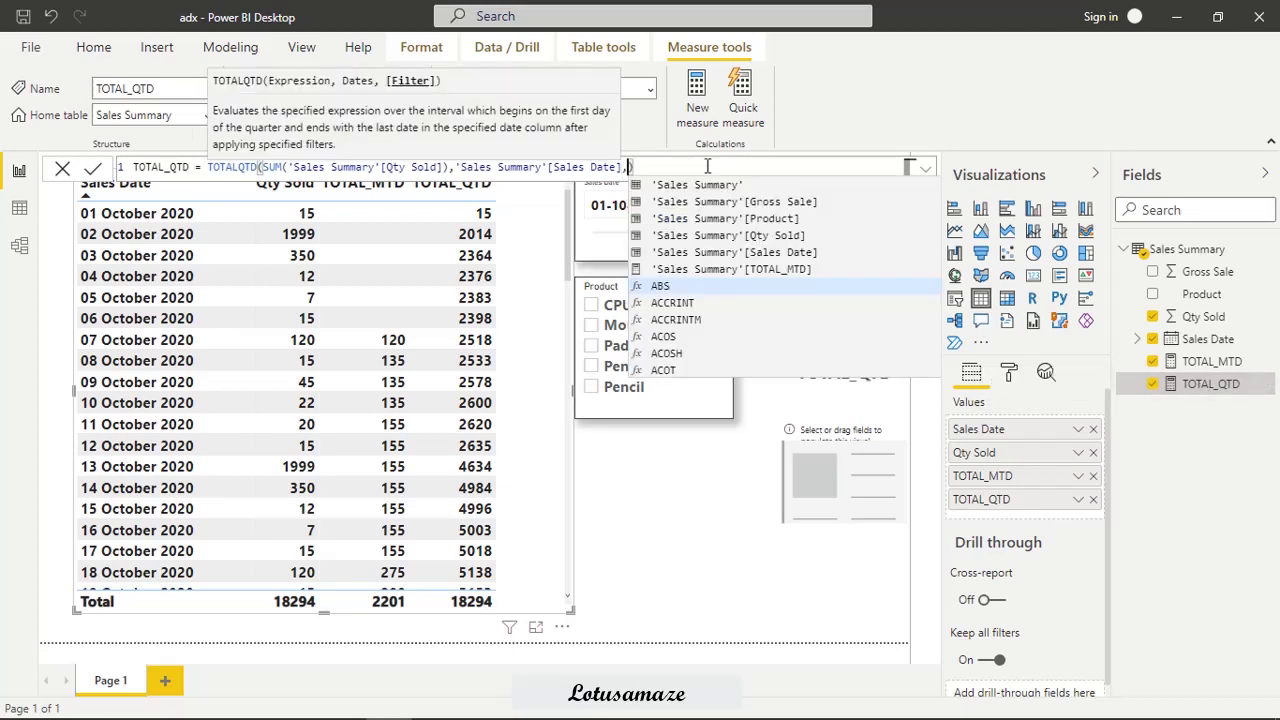
pyautogui.write('S')
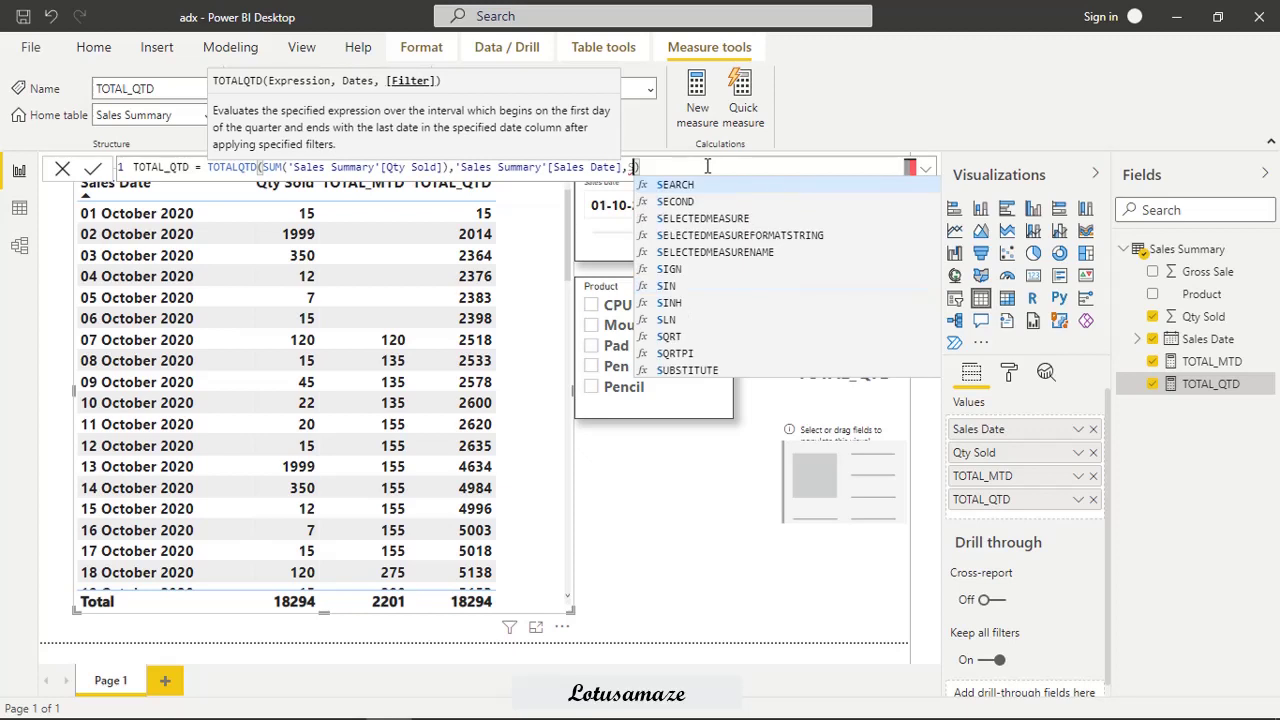
pyautogui.write('a')
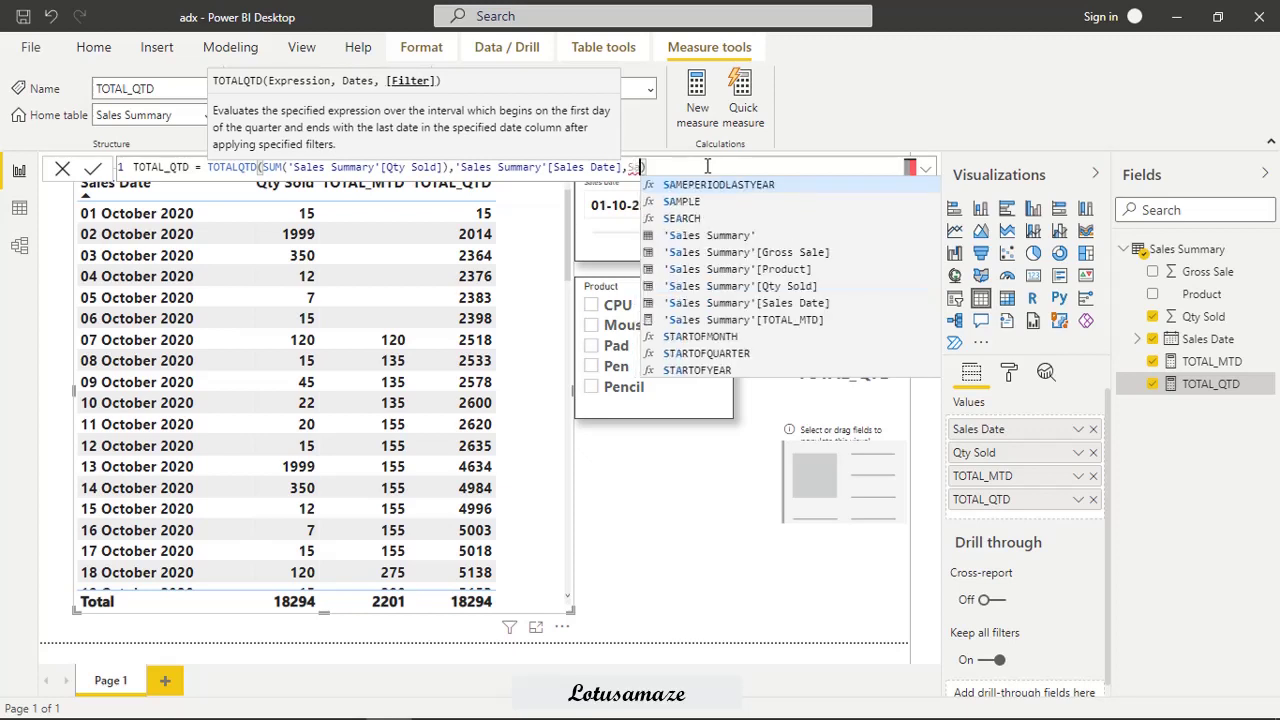
pyautogui.click(704, 268)
pyautogui.write('="')
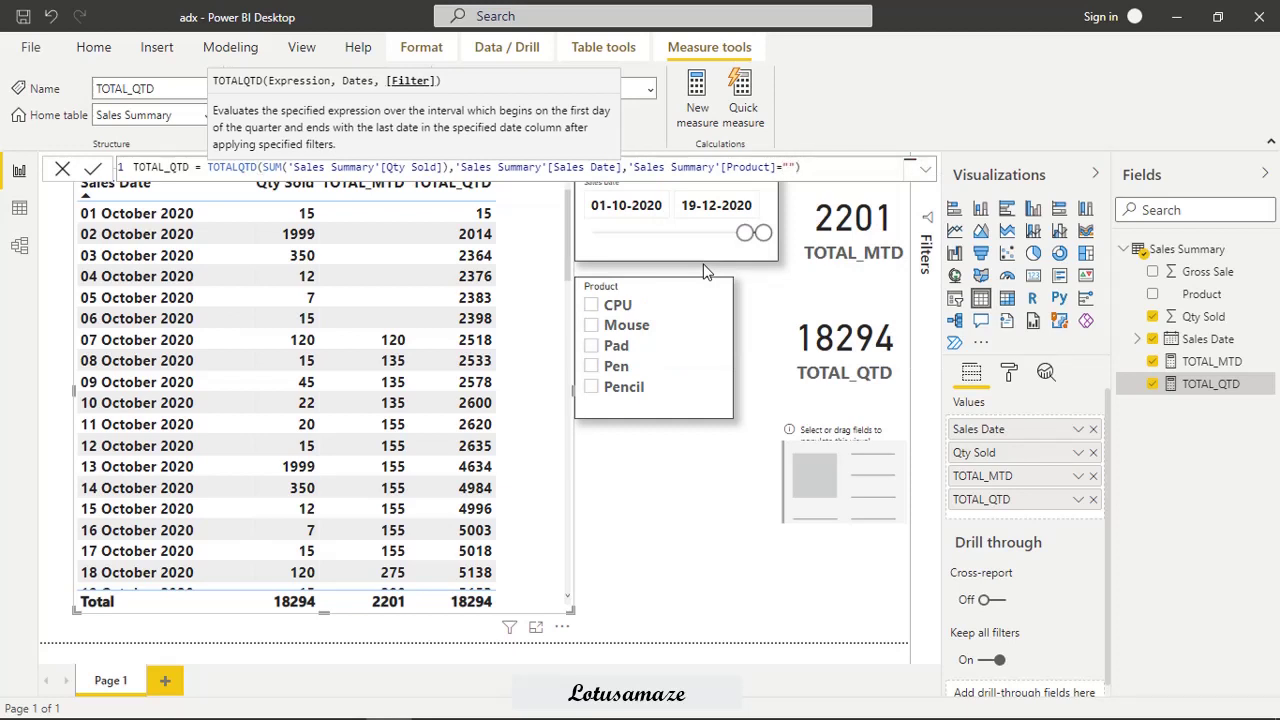
pyautogui.write('Pen')
pyautogui.click(90, 176)
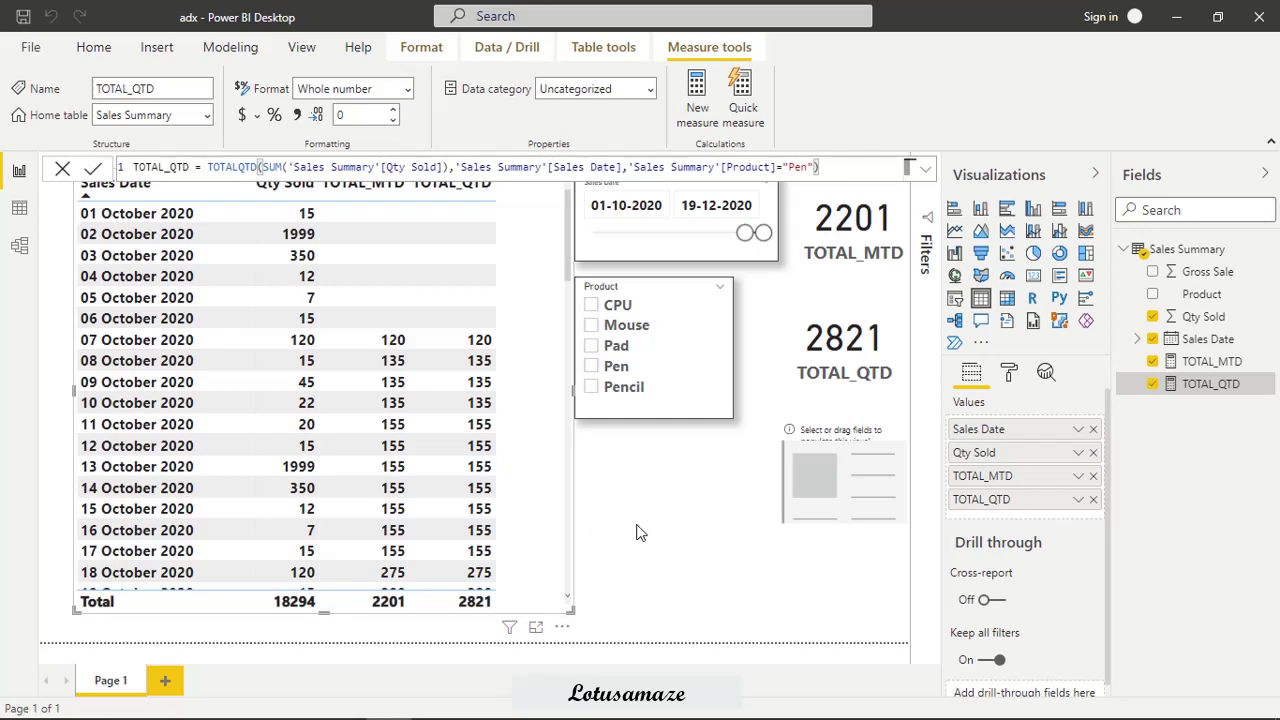
pyautogui.click(591, 368)
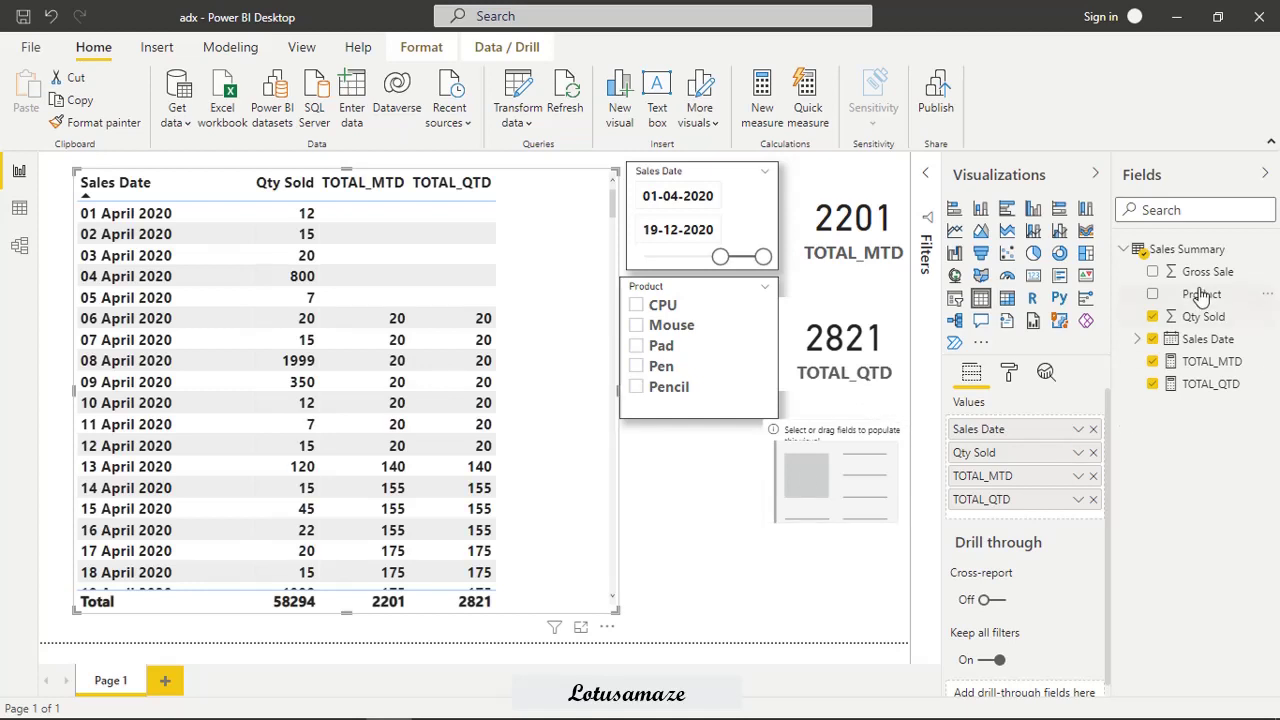
# Create a new measure named TOTAL_YTD in the Sales Summary table and begin its formula with the TOTALYTD function
pyautogui.rightClick(1208, 258)
pyautogui.press('Escape')
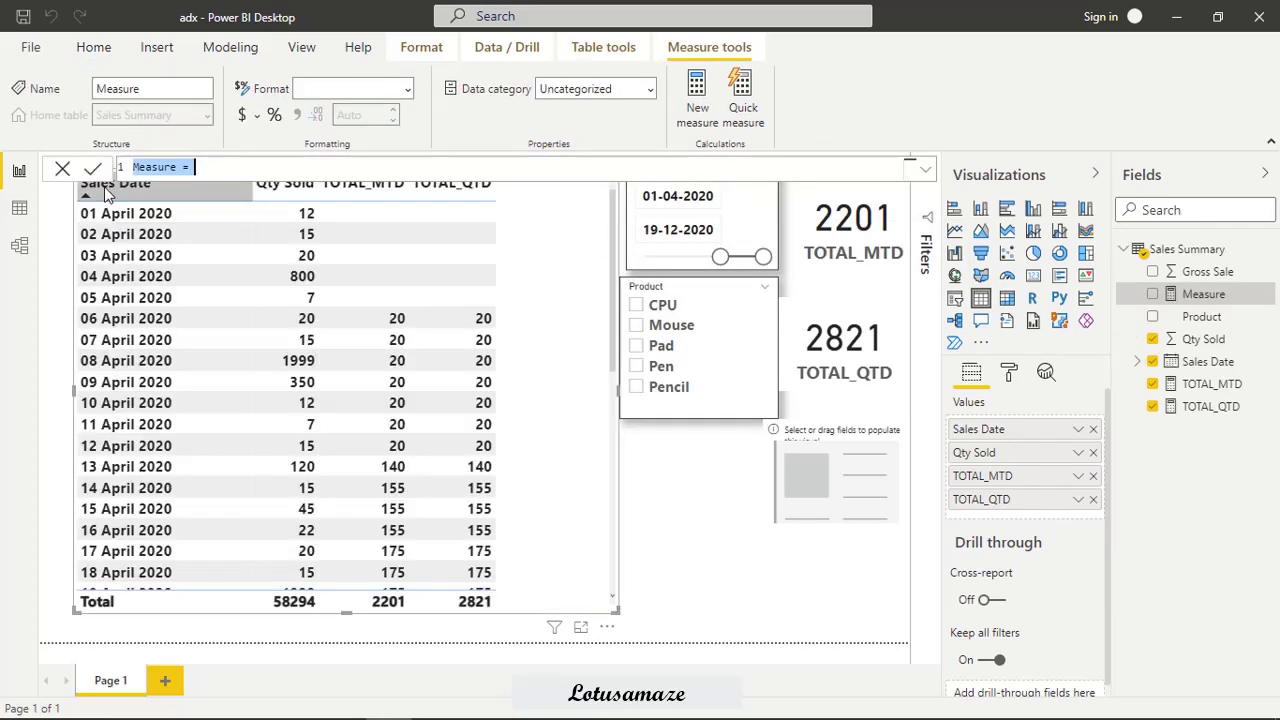
pyautogui.doubleClick(149, 166)
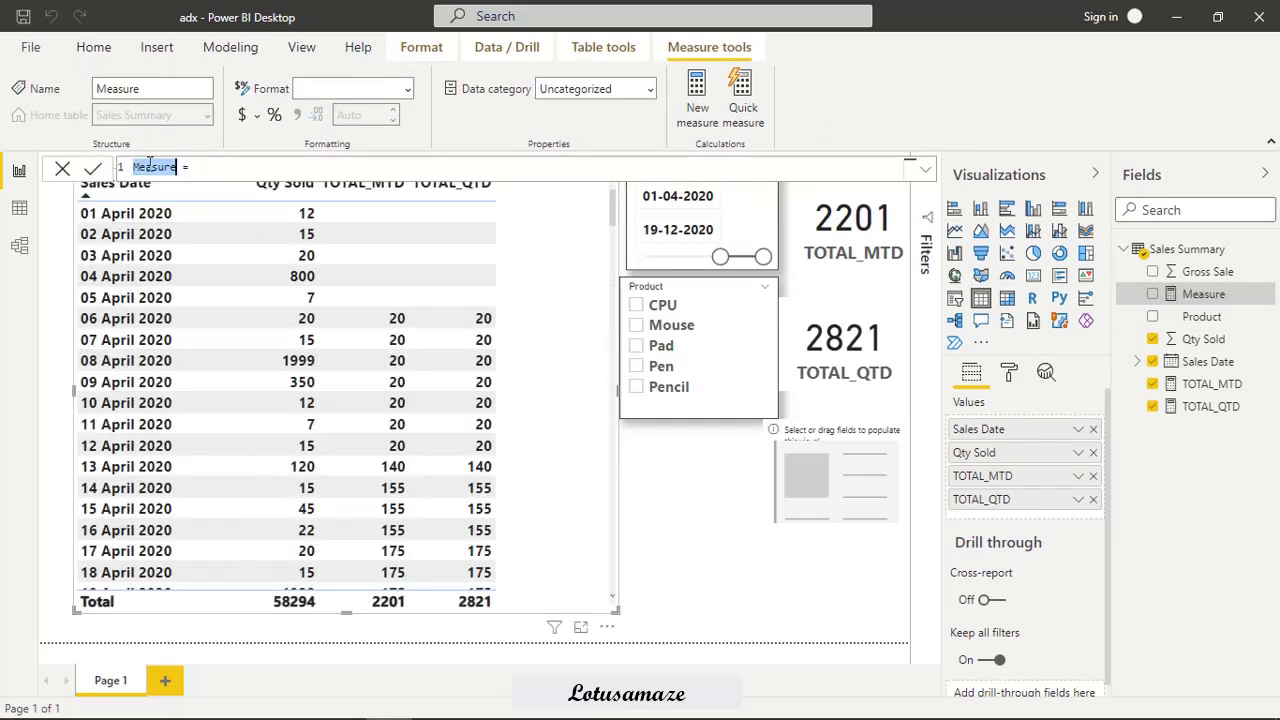
pyautogui.write('TOTAL_')
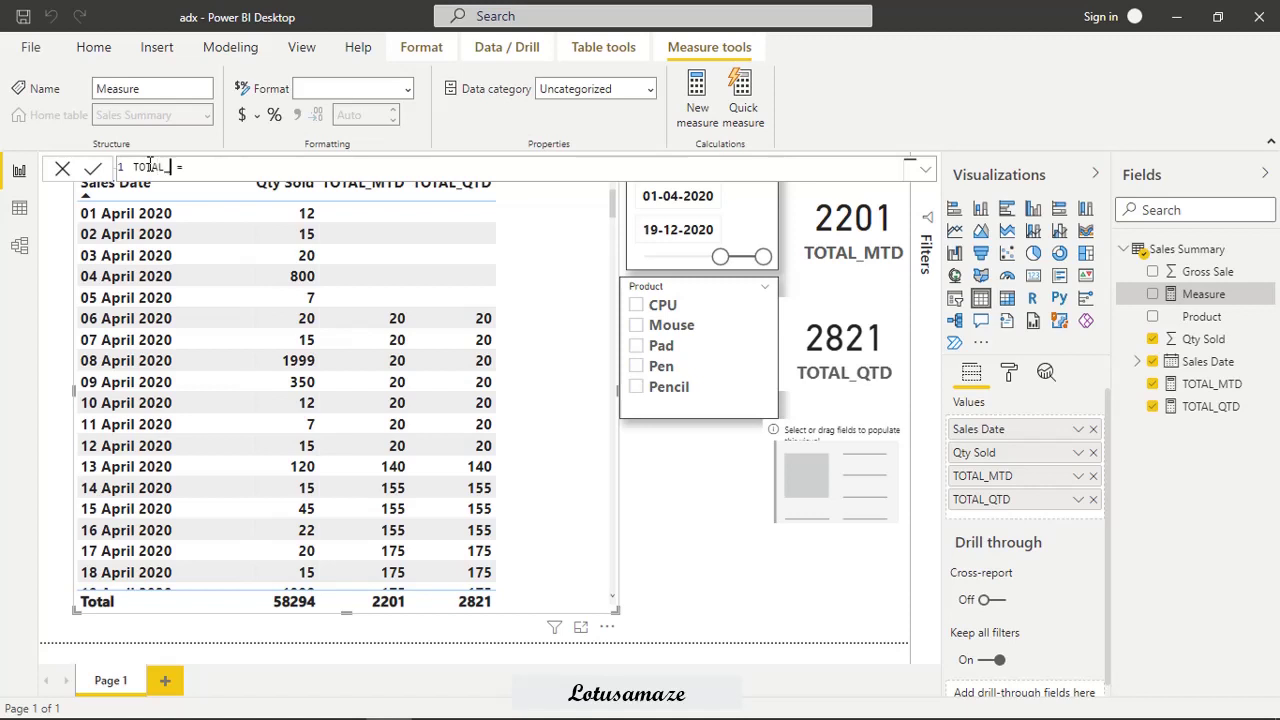
pyautogui.write('YTD = TOT')
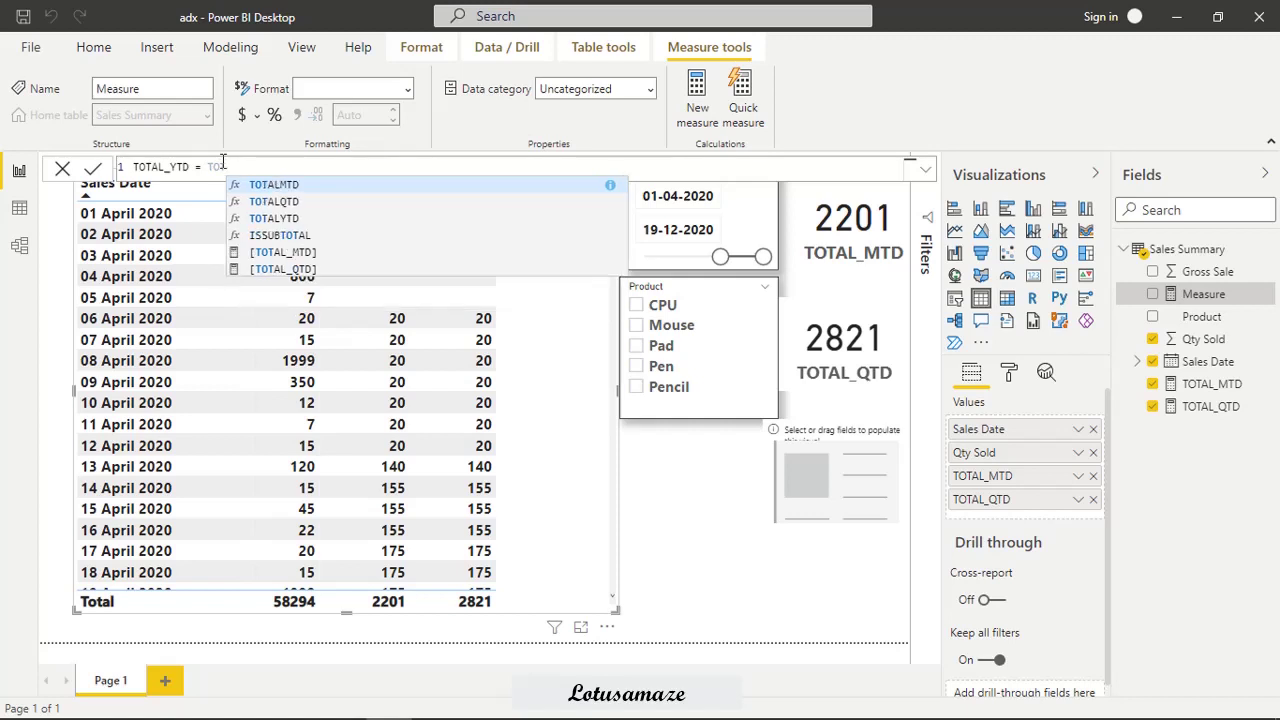
pyautogui.click(273, 217)
# Complete the TOTAL_YTD formula with SUM('Sales Summary'[Qty Sold]), 'Sales Summary'[Sales Date] and the filter 'Sales Summary'[Product]="Mouse"
pyautogui.write('SUM(')
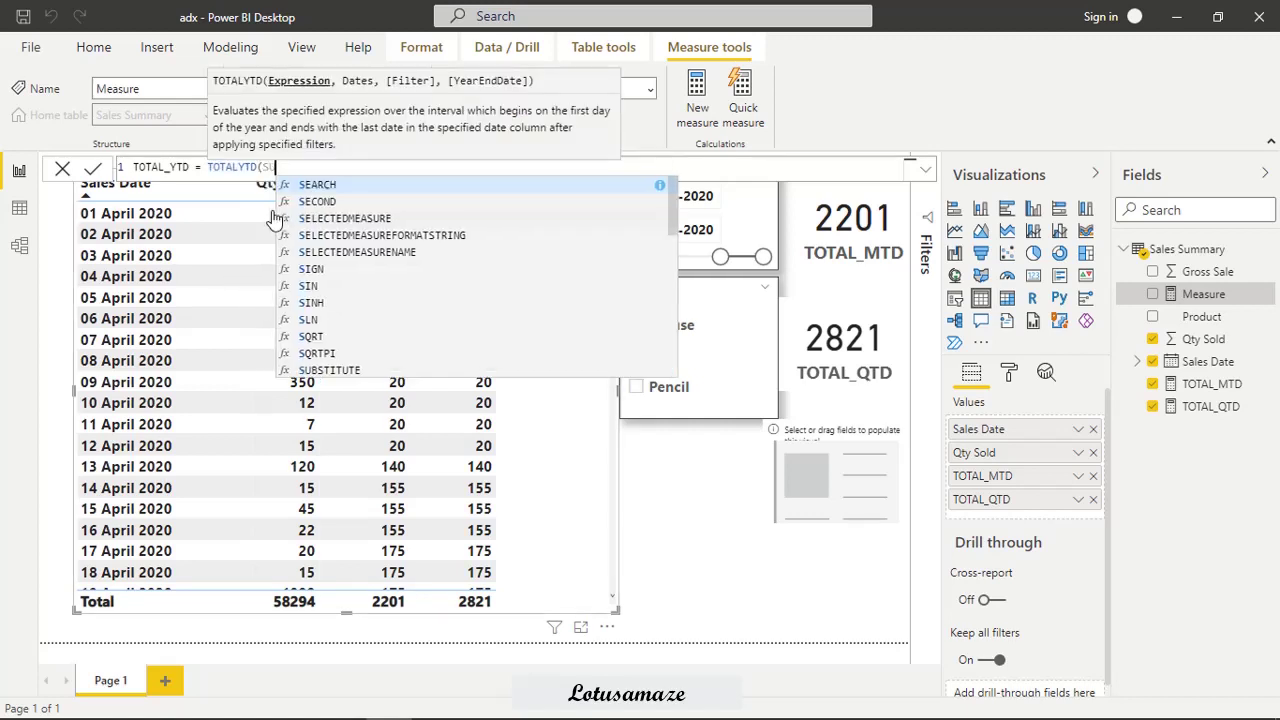
pyautogui.click(405, 239)
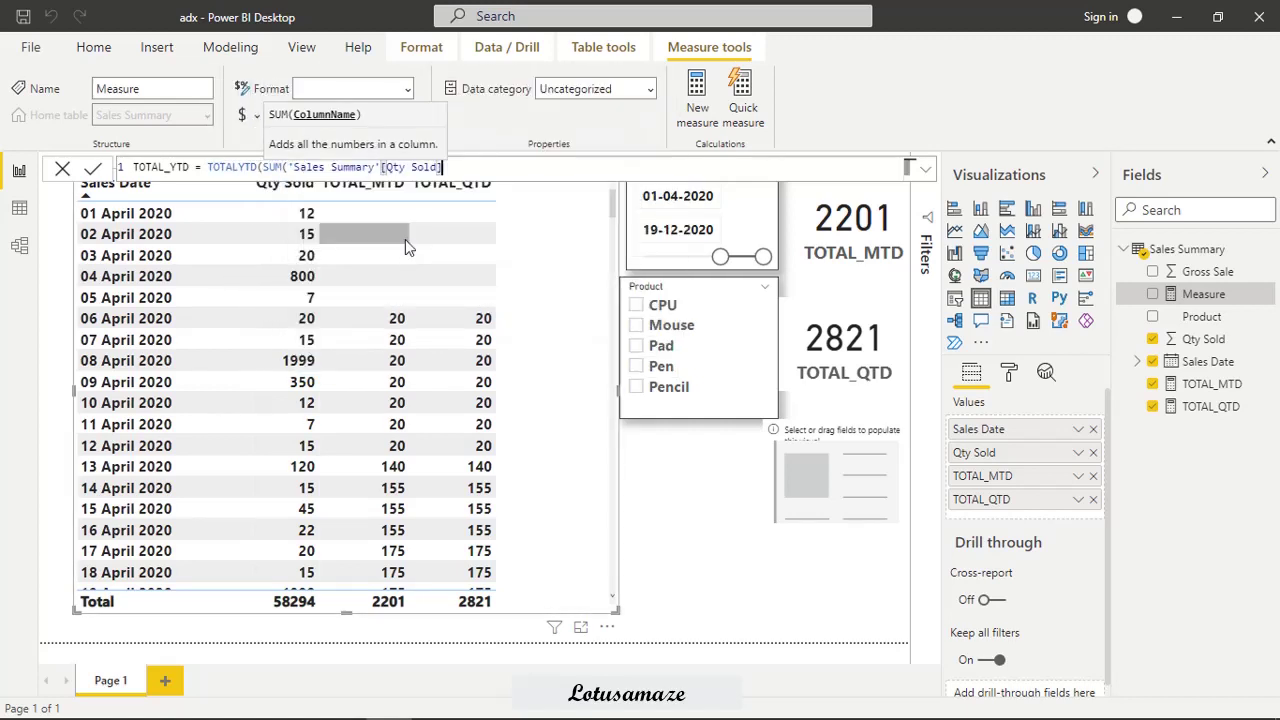
pyautogui.write('),')
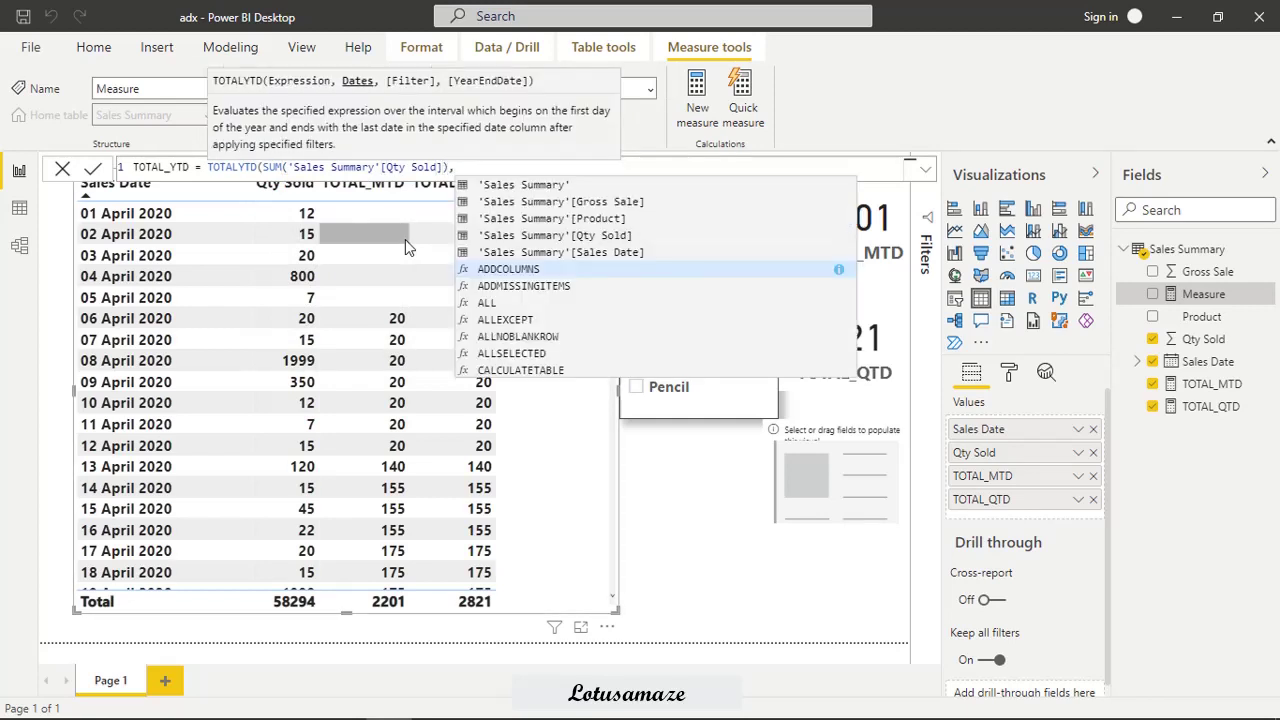
pyautogui.click(553, 252)
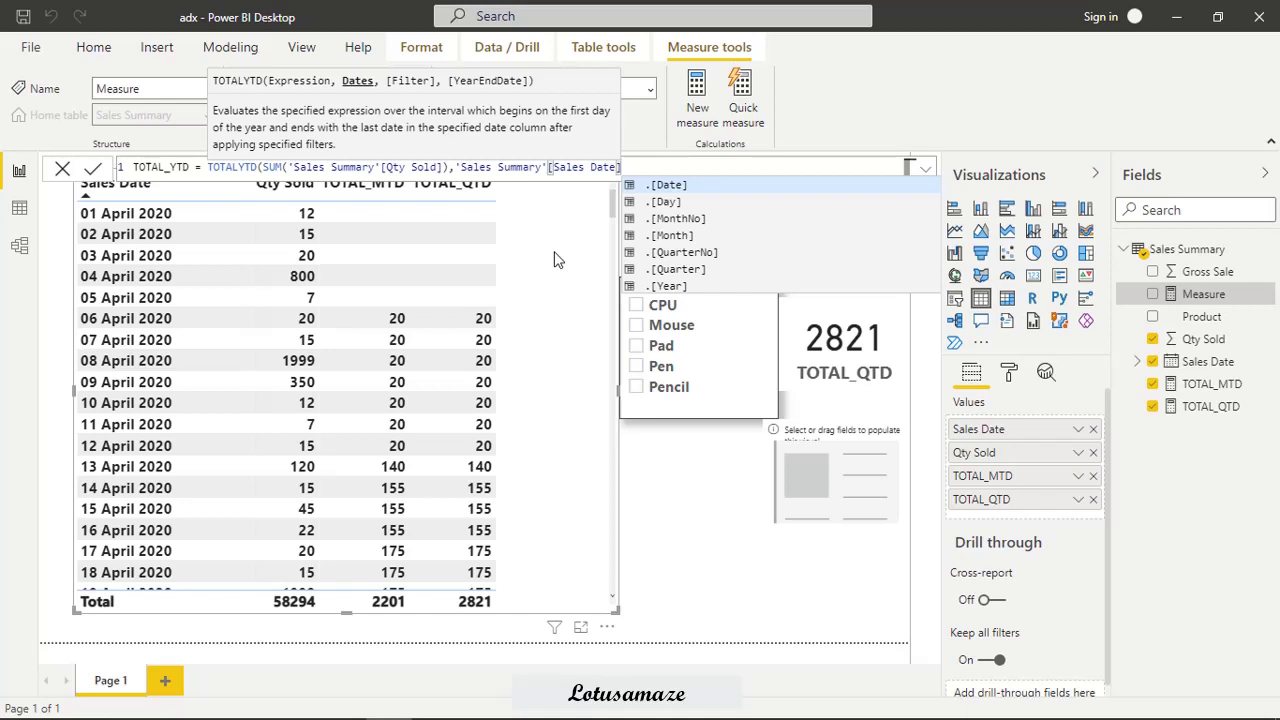
pyautogui.write(',')
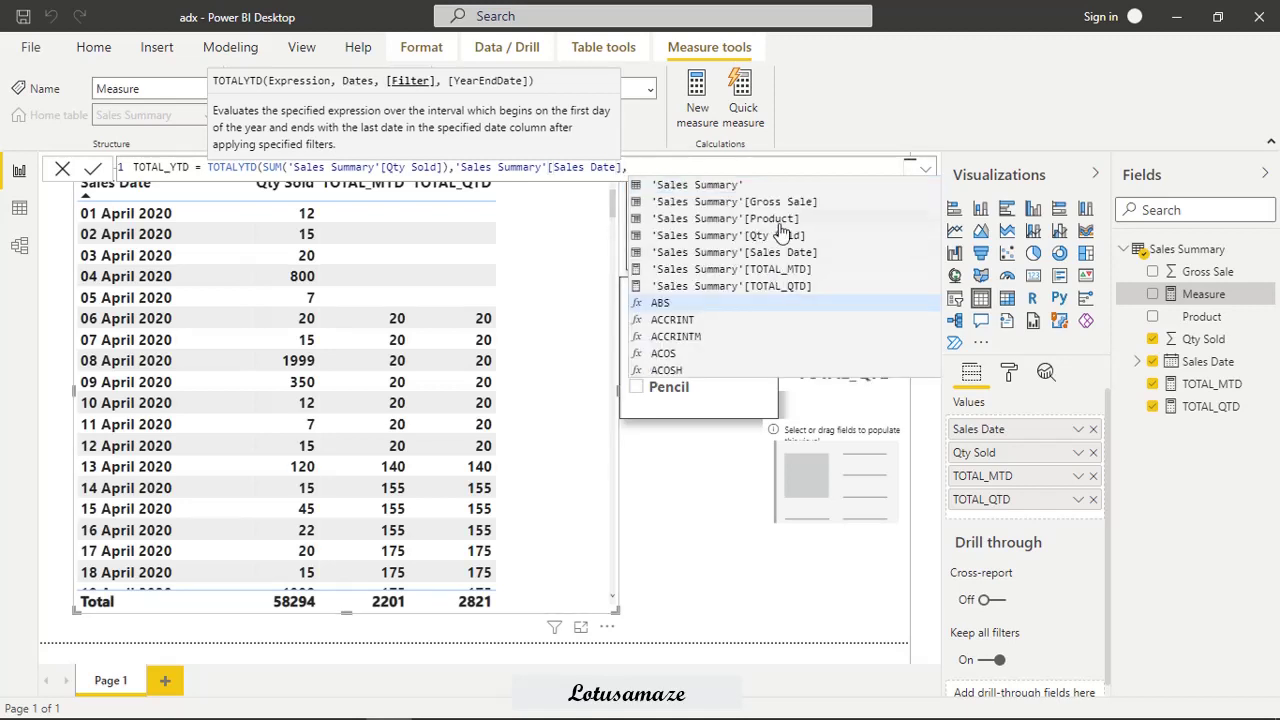
pyautogui.click(779, 221)
pyautogui.write('="')
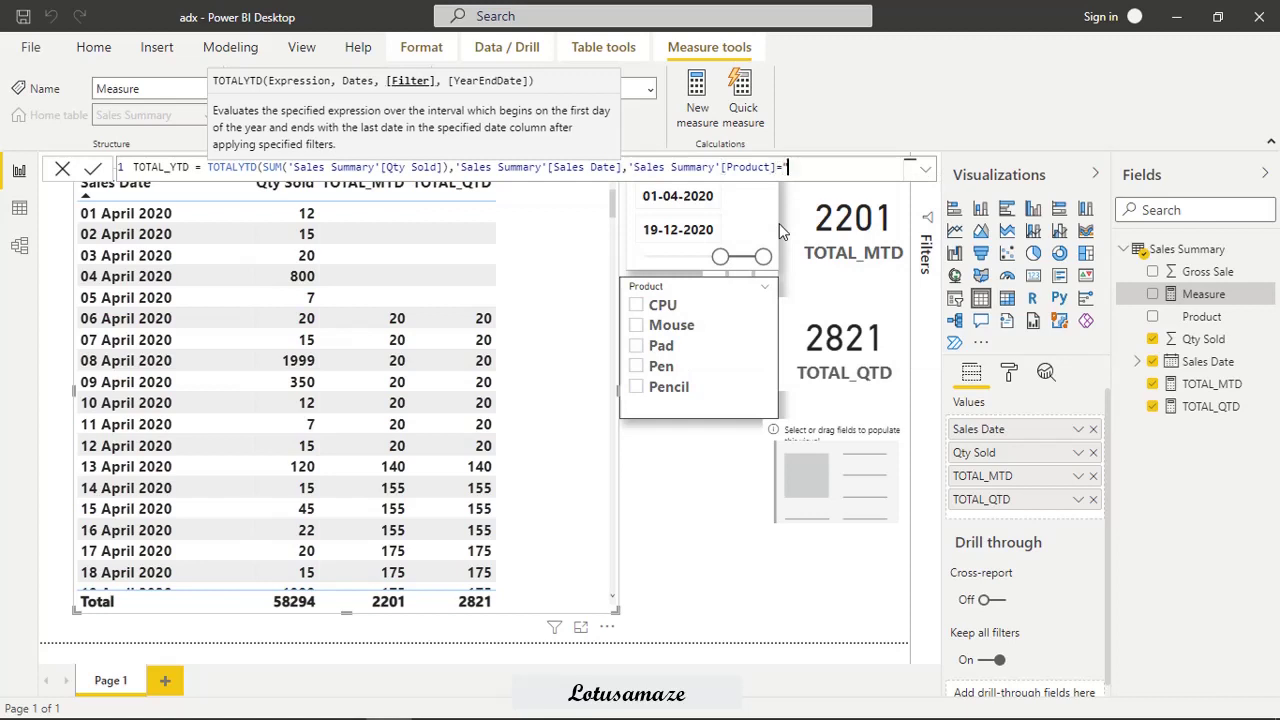
pyautogui.write('Mouse")')
pyautogui.press('Return')
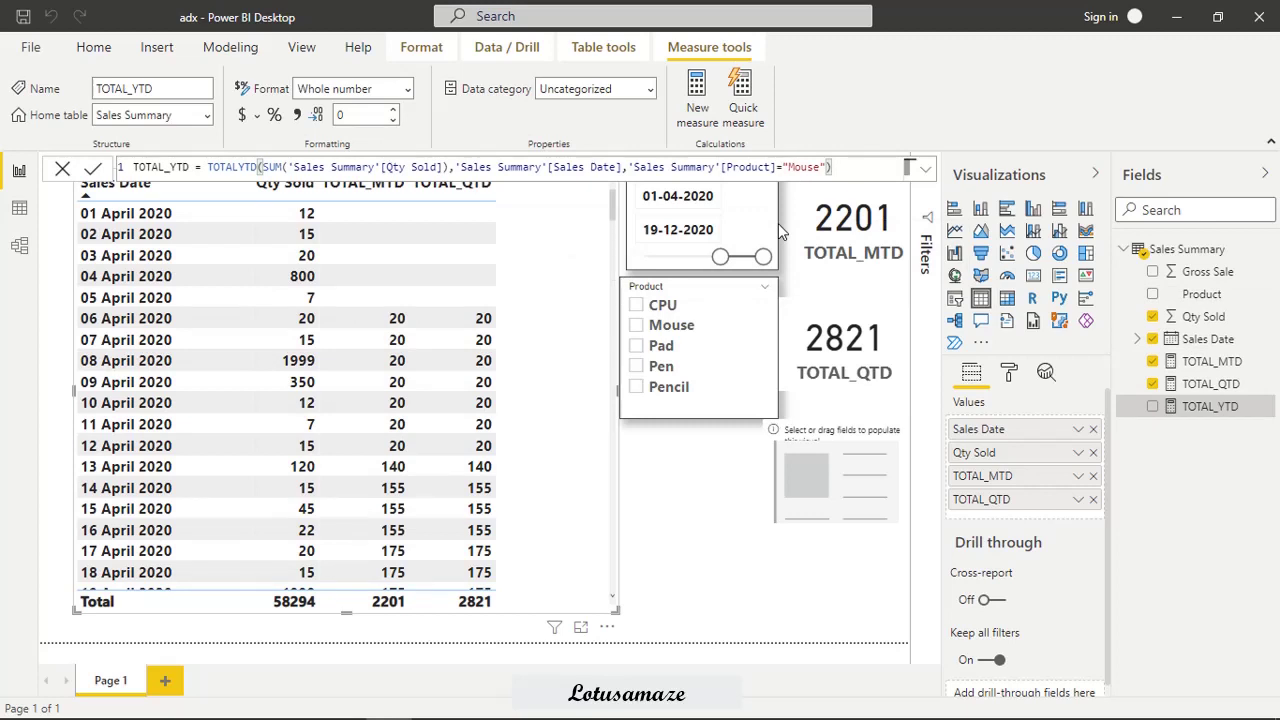
# Show TOTAL_YTD in the empty card below the TOTAL_QTD card and add it as a column to the table
pyautogui.moveTo(1215, 406); pyautogui.dragTo(893, 480)
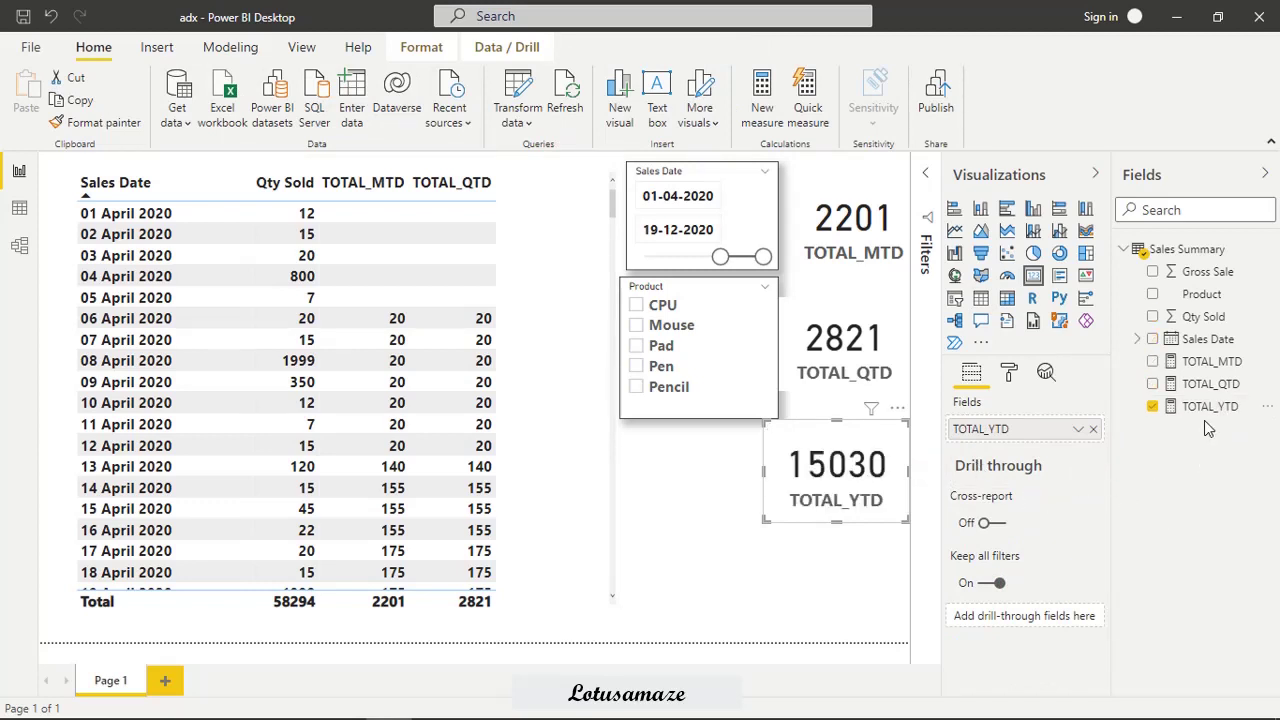
pyautogui.moveTo(1207, 412); pyautogui.dragTo(579, 438)
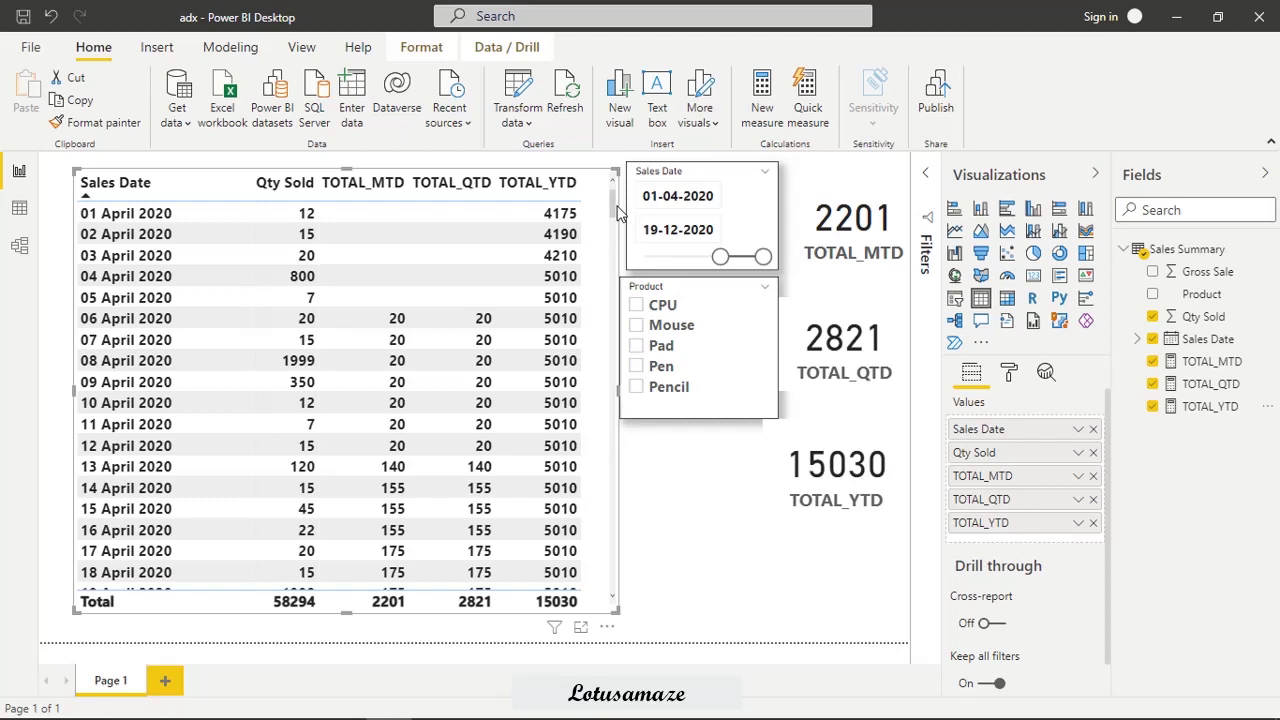
# Set the Sales Date slicer's start date to 01-01-2020 and check the cumulative totals down to the table's last rows
pyautogui.click(680, 196)
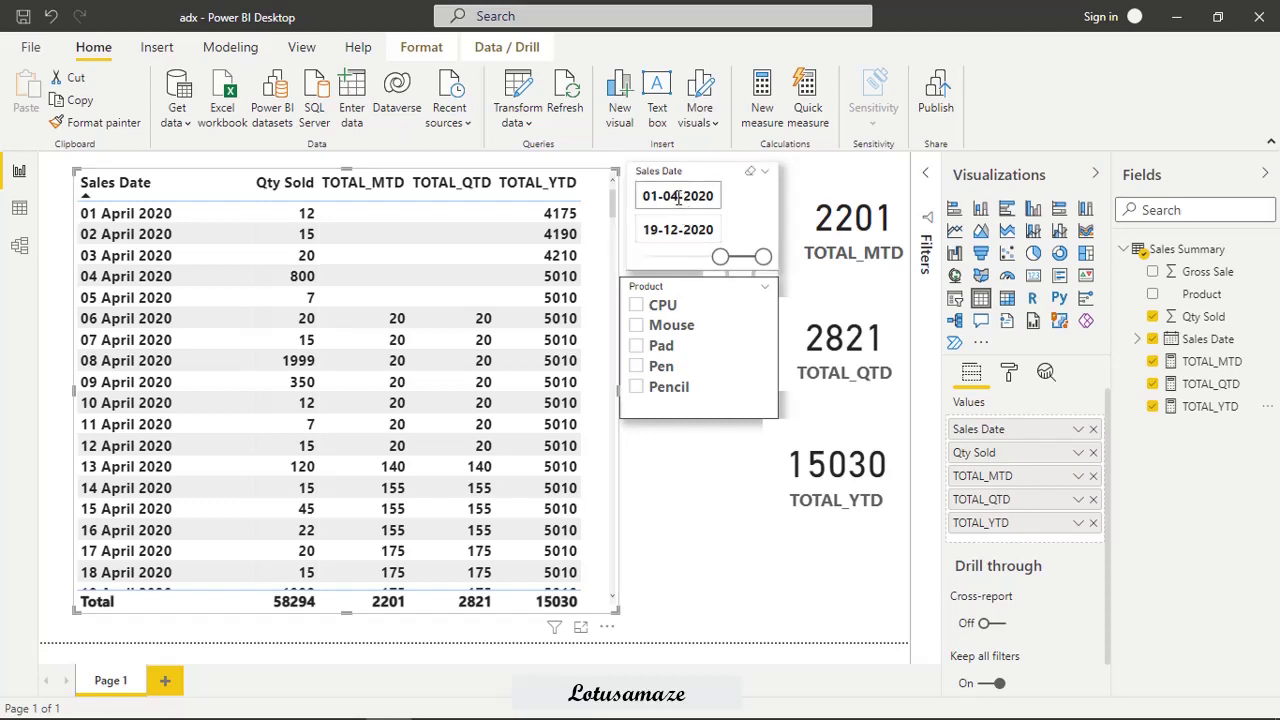
pyautogui.click(676, 196)
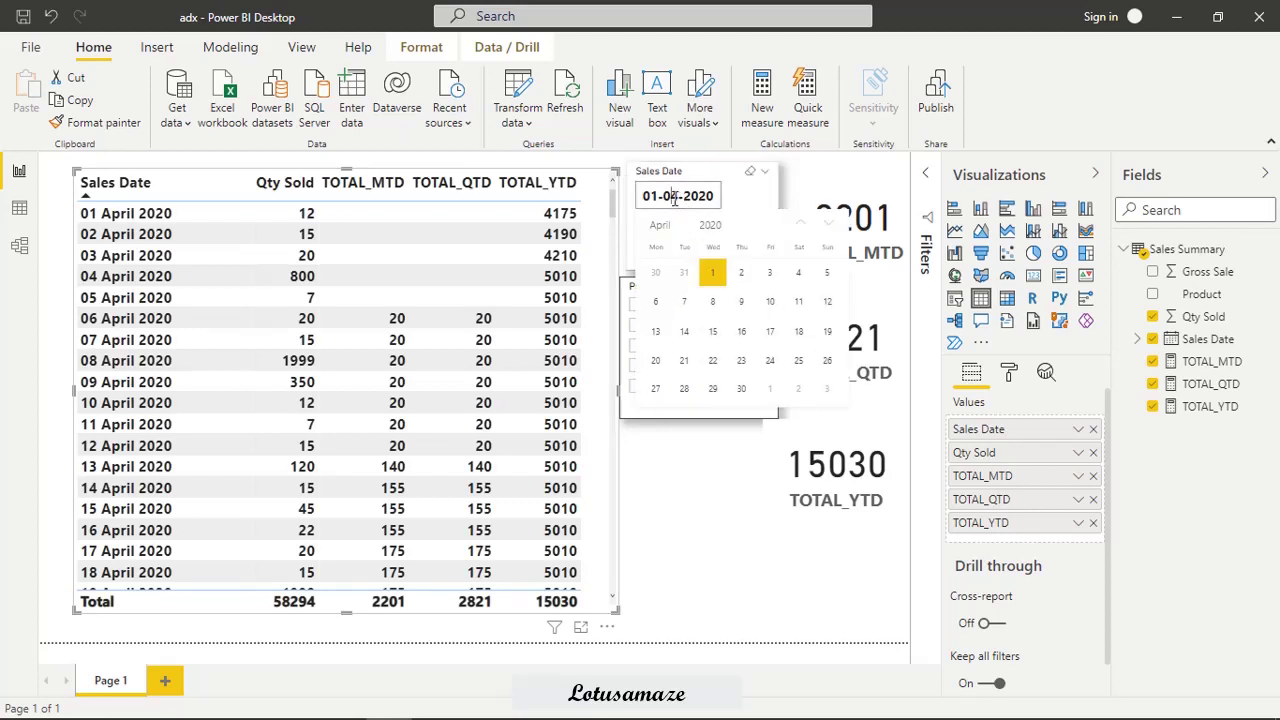
pyautogui.press('BackSpace')
pyautogui.write('1')
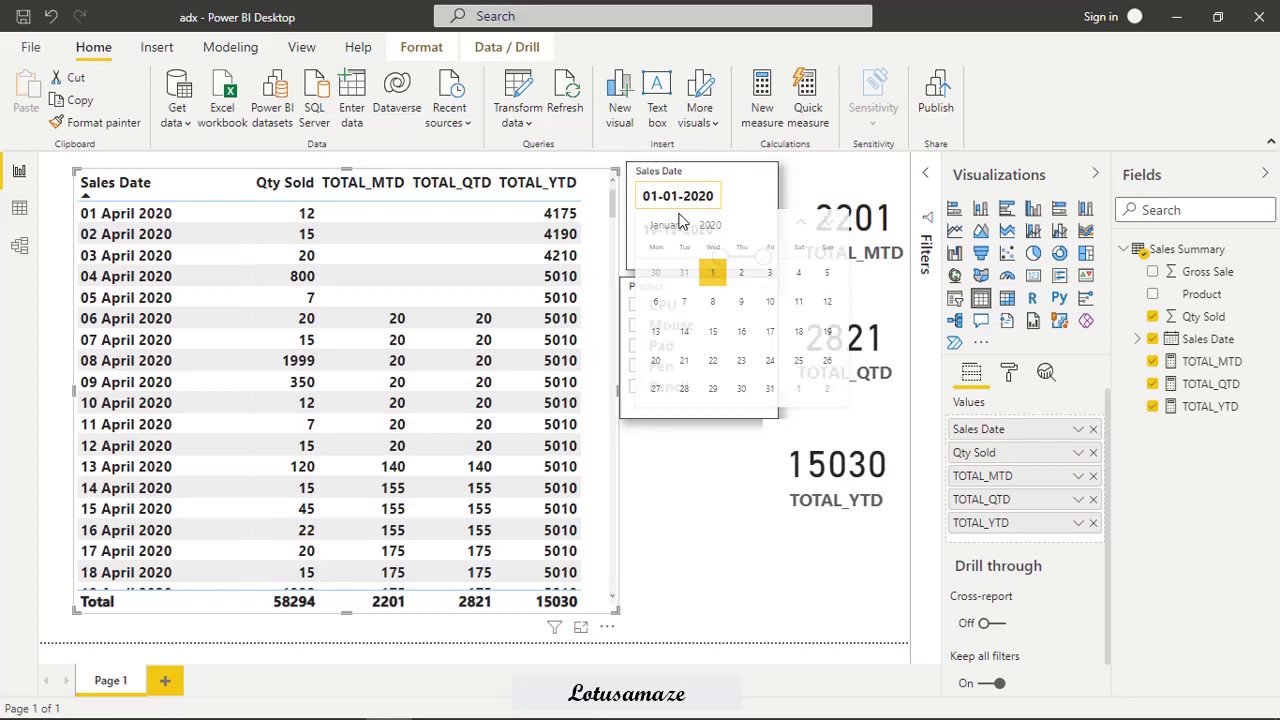
pyautogui.press('Return')
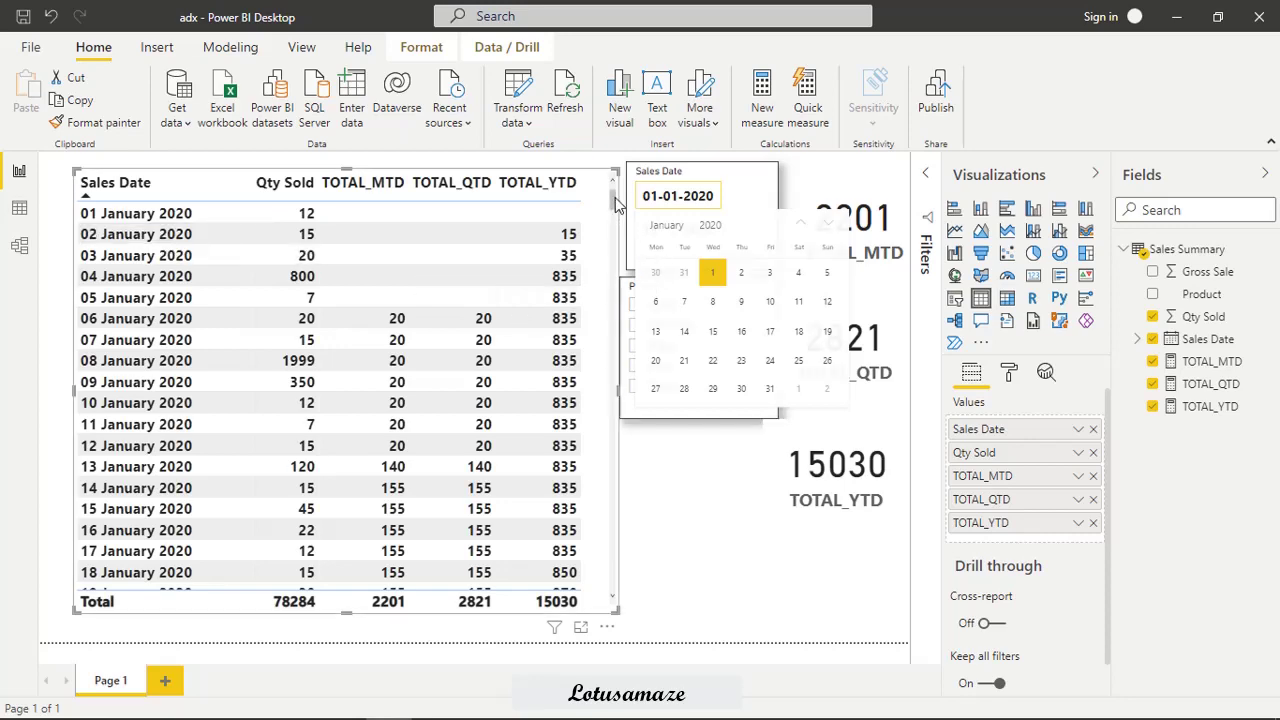
pyautogui.moveTo(617, 204); pyautogui.dragTo(616, 604)
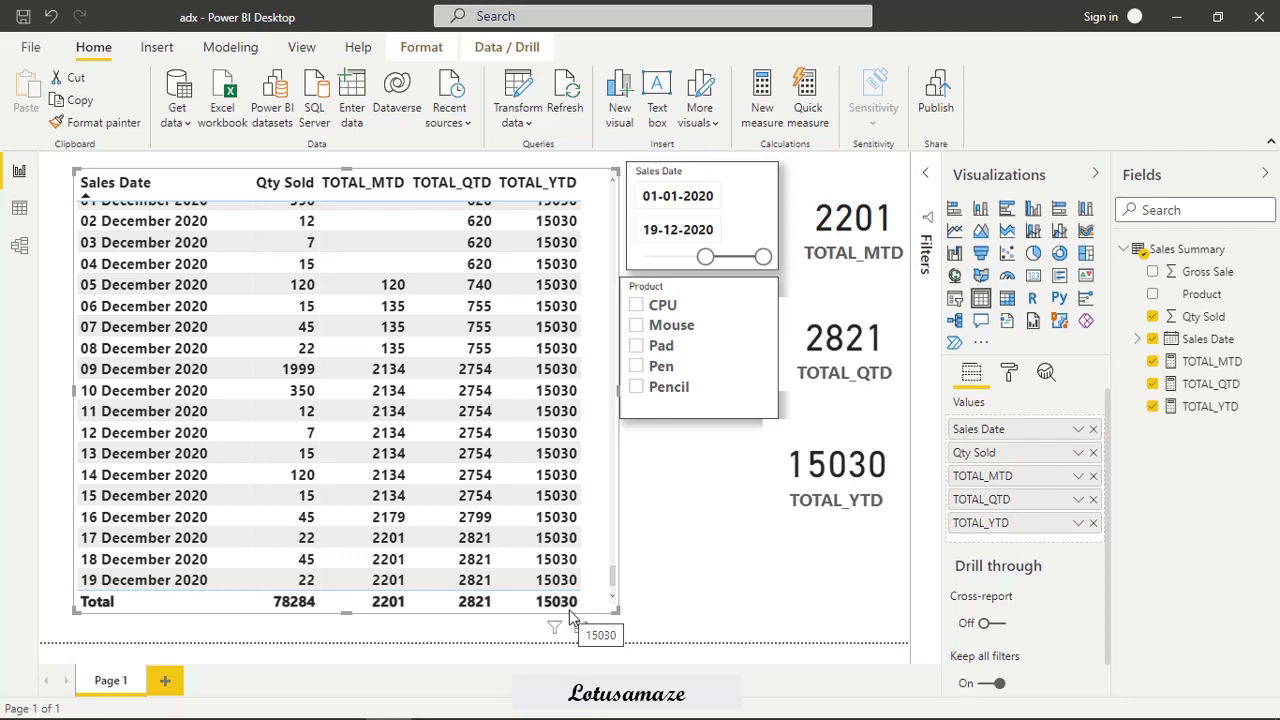
# Filter the report by Mouse and add the year end date "3/31" as the last argument of the TOTAL_YTD formula
pyautogui.click(635, 328)
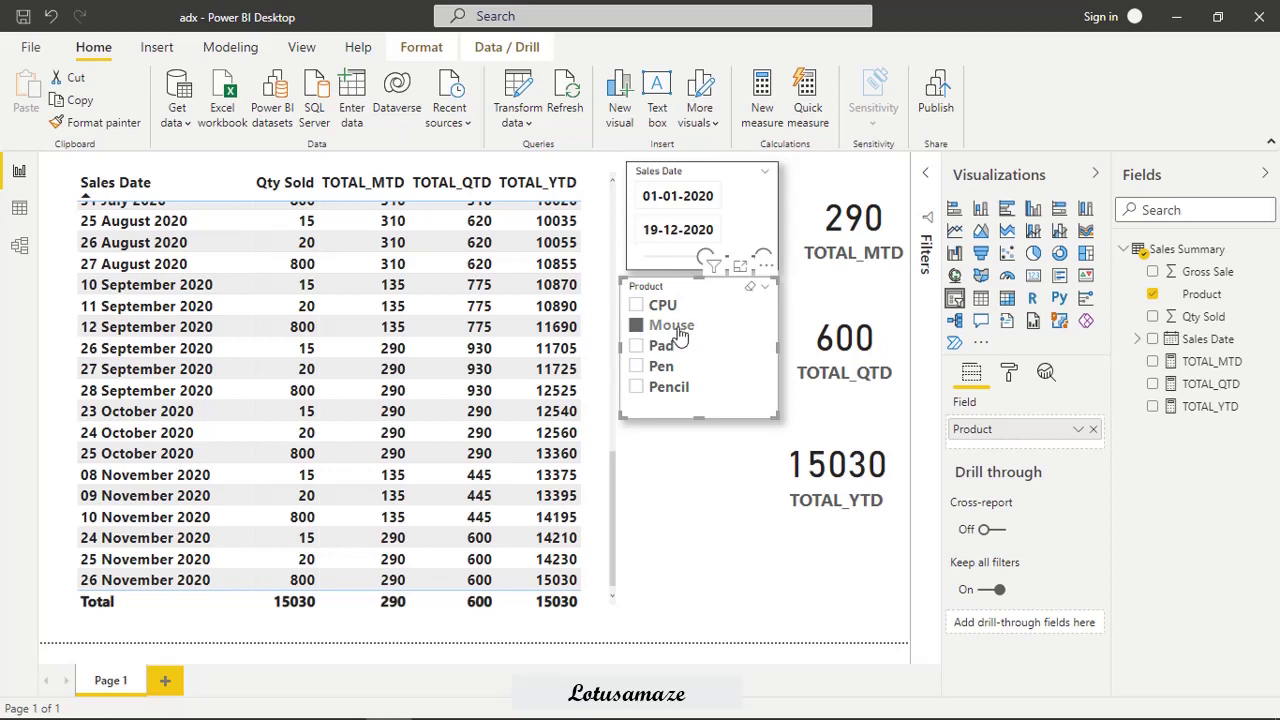
pyautogui.click(1228, 412)
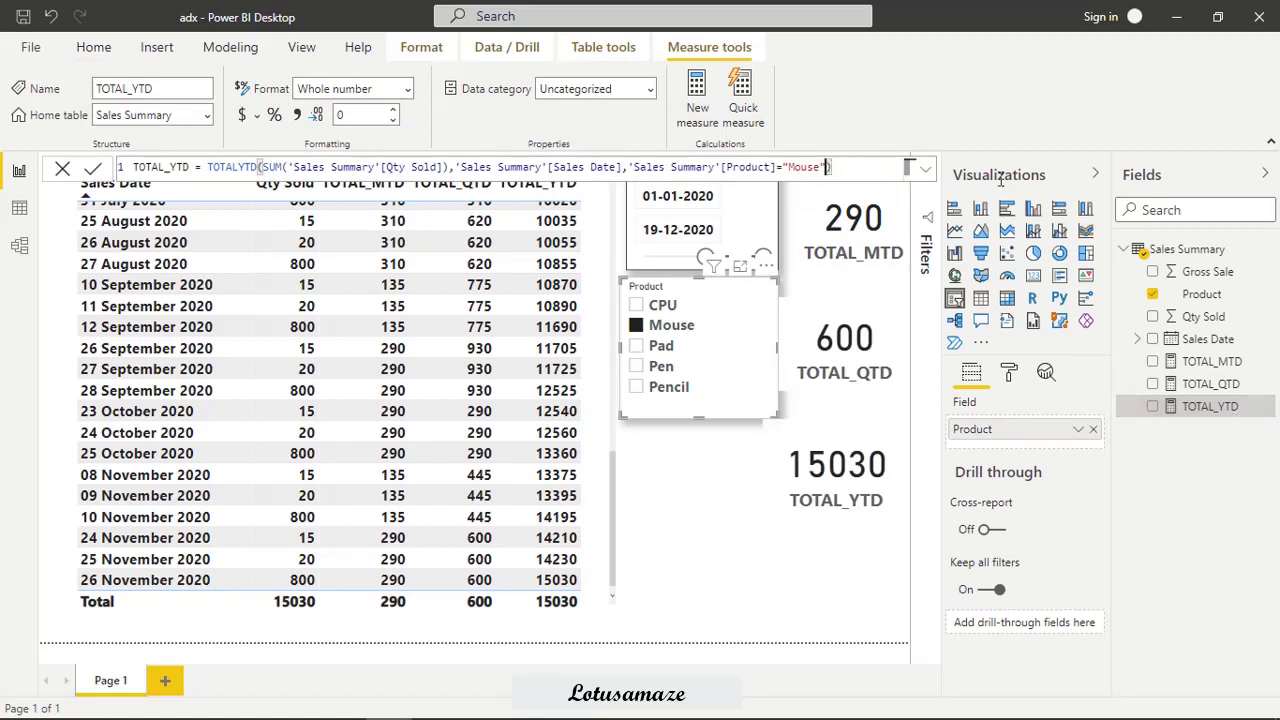
pyautogui.write(',')
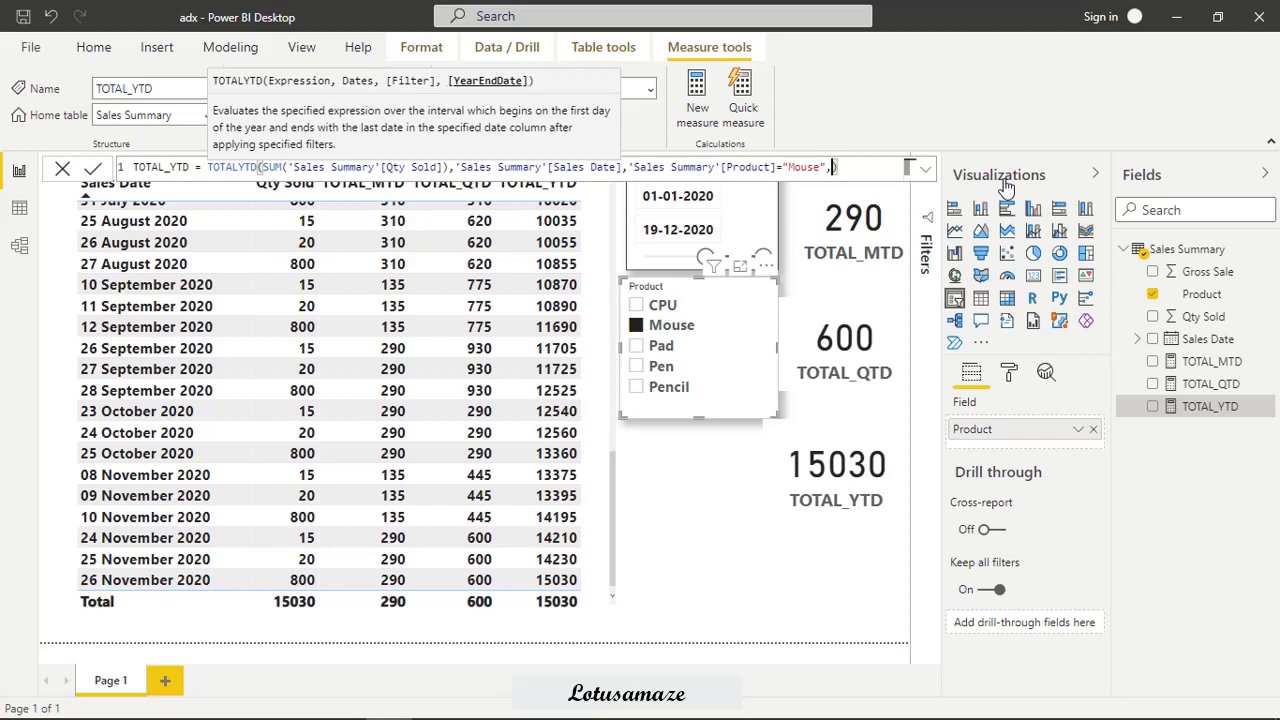
pyautogui.write('""')
pyautogui.write(')')
pyautogui.write('3/31')
pyautogui.press('Return')
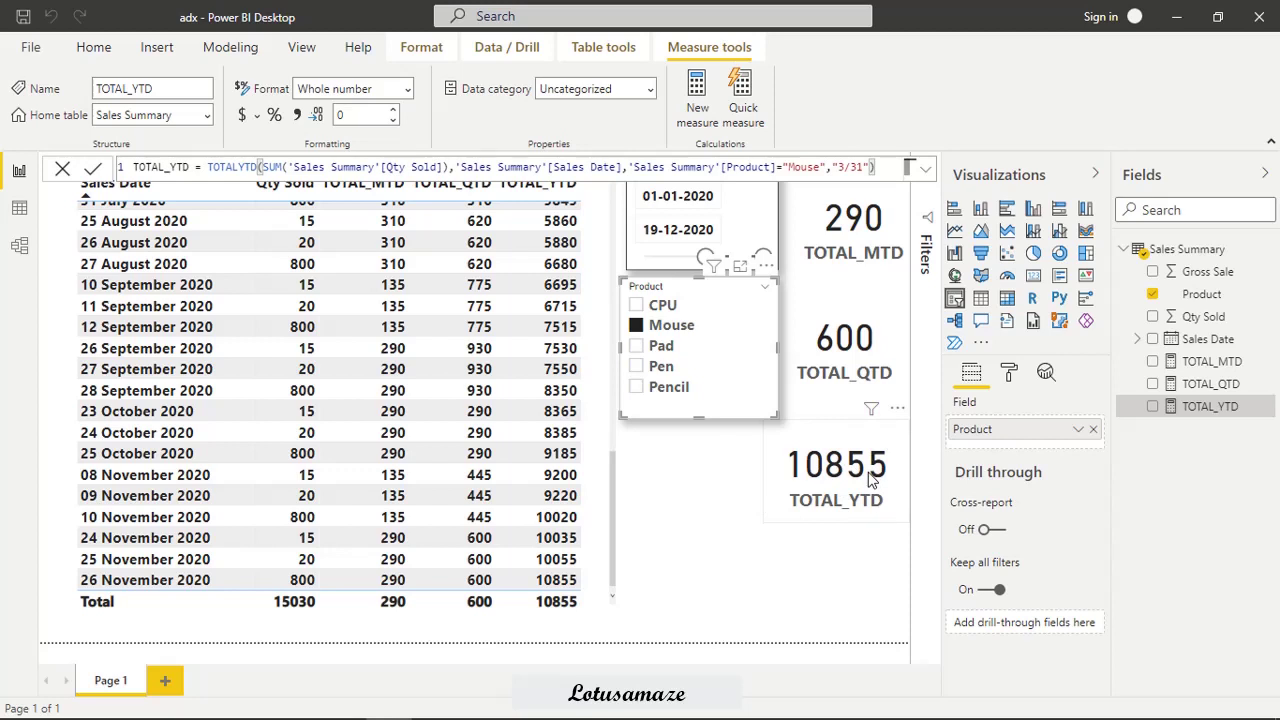
# Set the Sales Date slicer's start date to 01-04-2020 and check TOTAL_YTD from the table's first rows
pyautogui.click(678, 196)
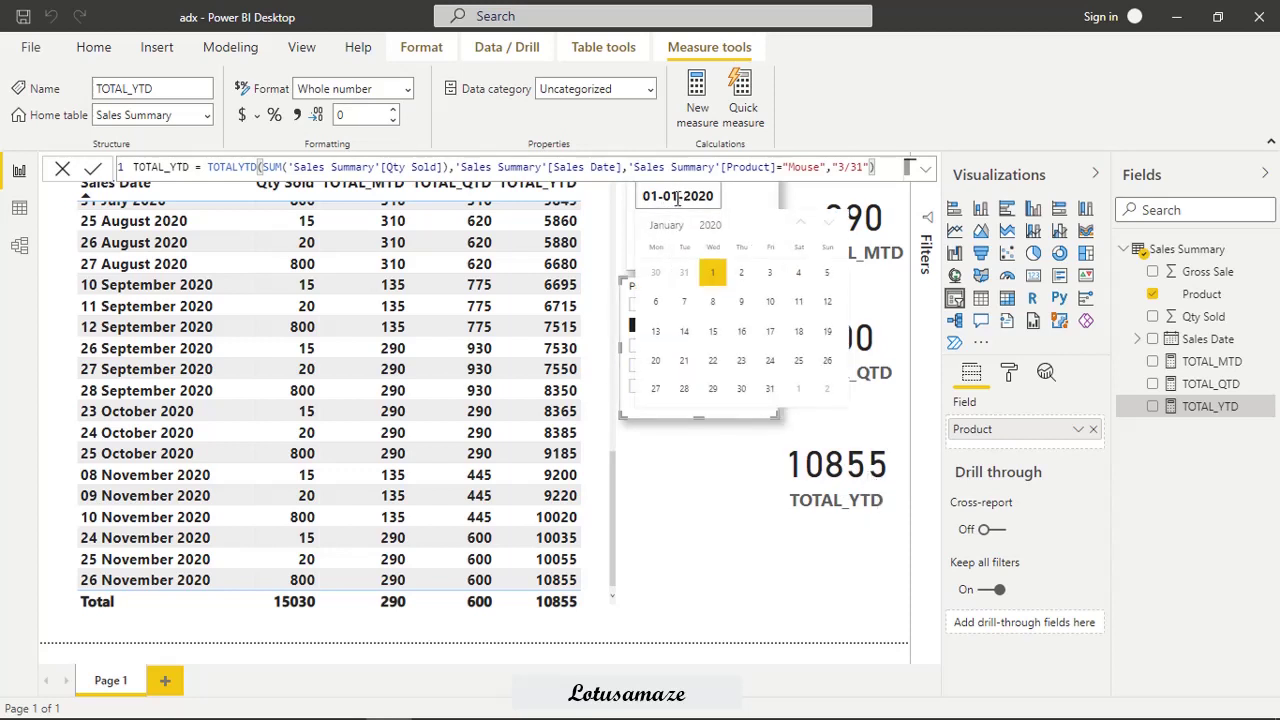
pyautogui.press('BackSpace')
pyautogui.write('4')
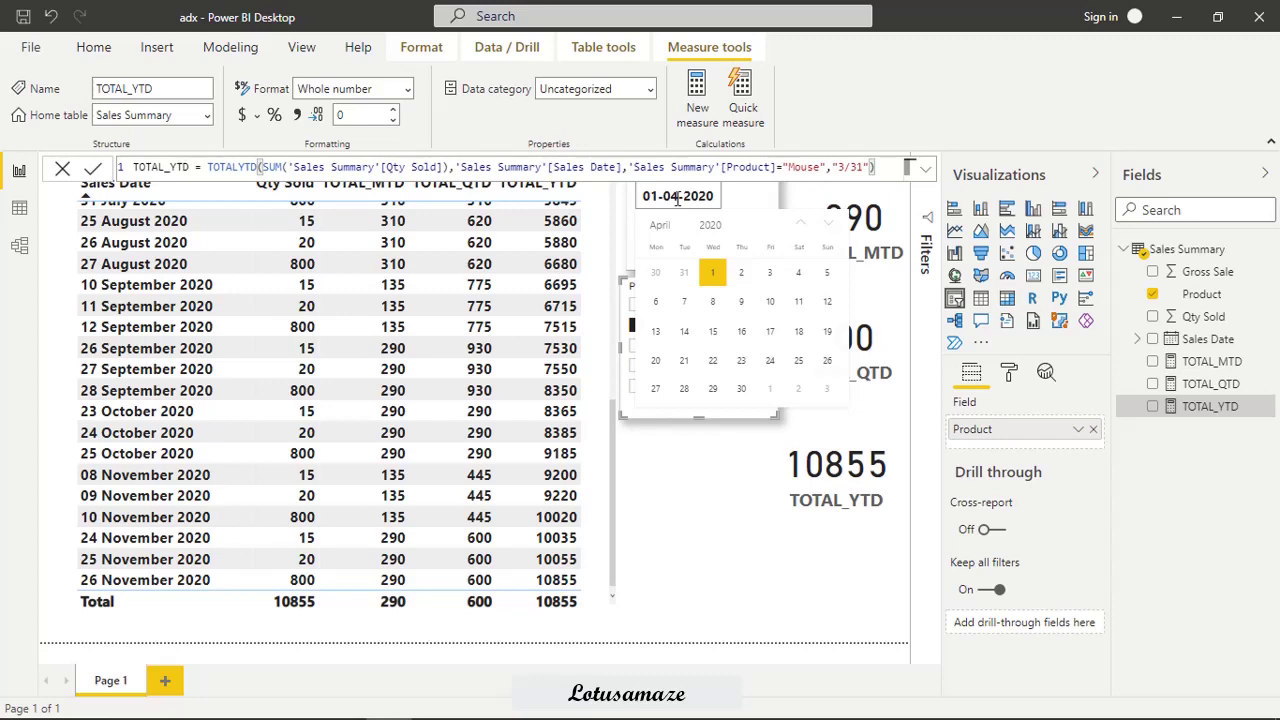
pyautogui.click(703, 526)
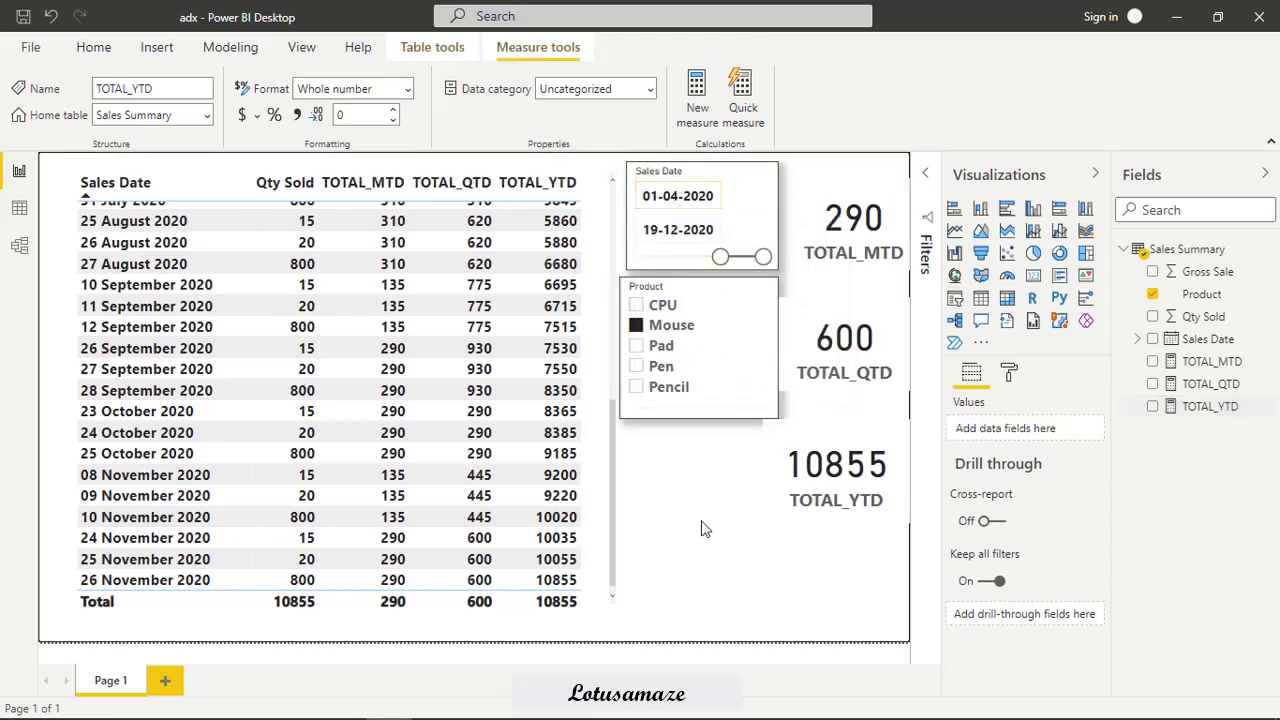
pyautogui.click(353, 231)
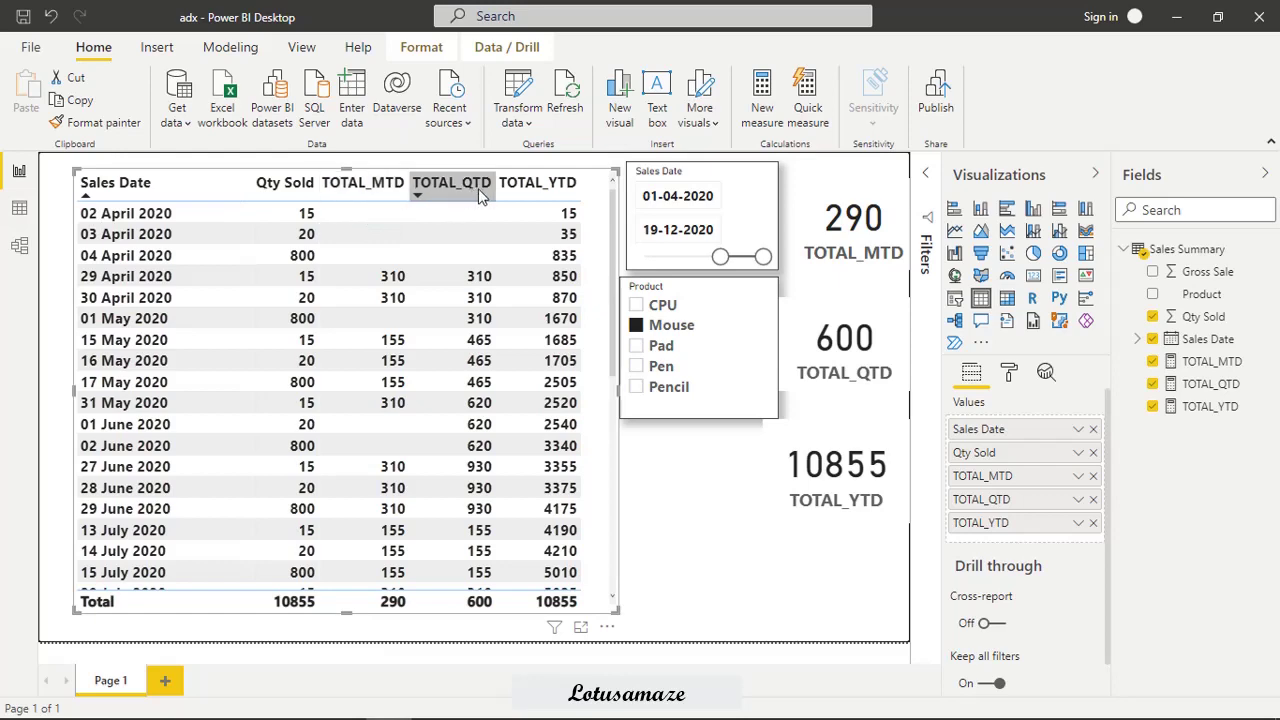